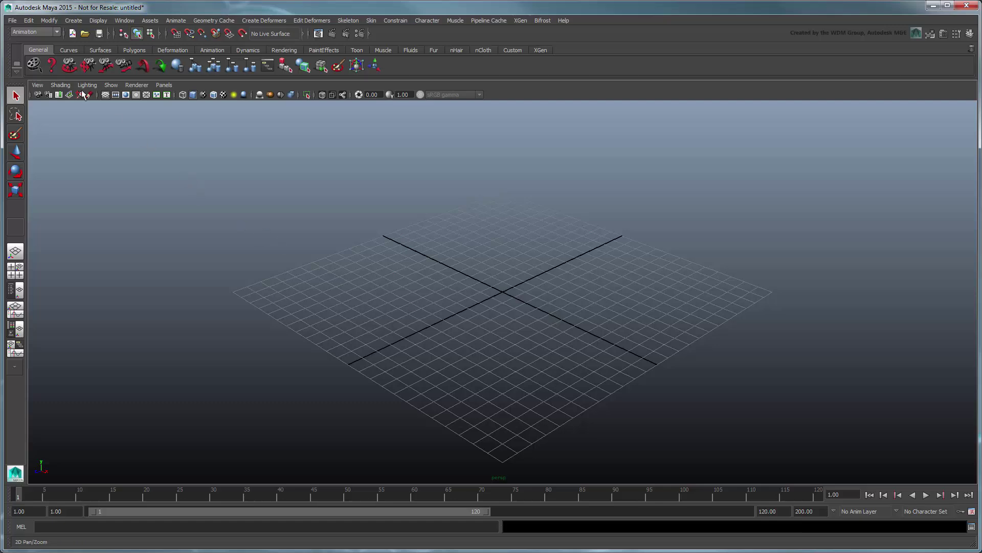
- Create and accept a new project named HTM_XGen_topology in the Project Window
click(12, 19)
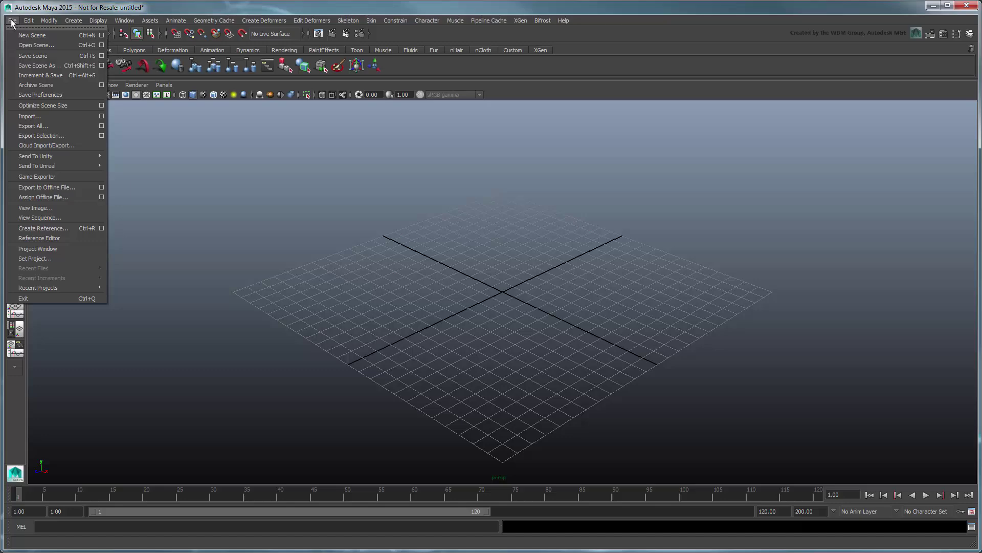
click(72, 247)
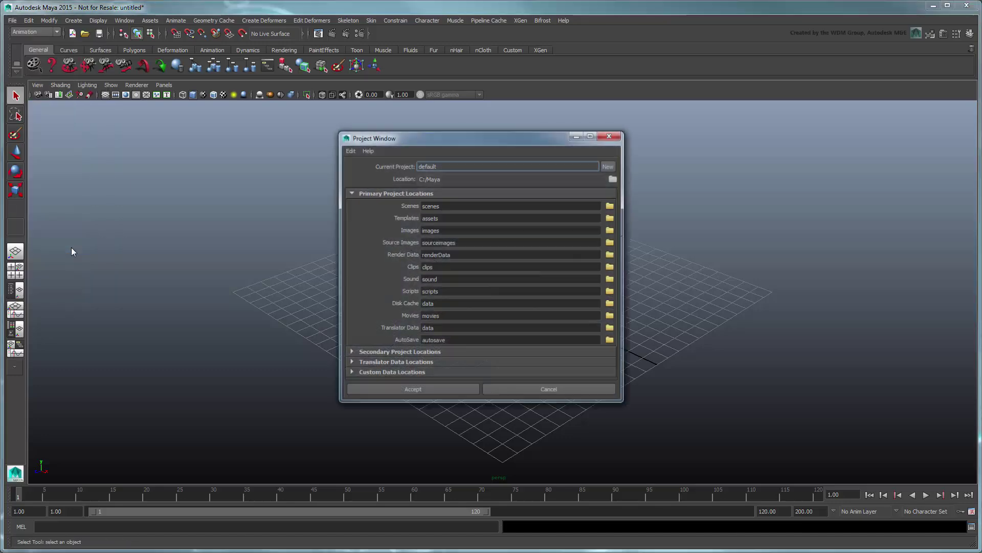
click(609, 165)
text(HTM_XG)
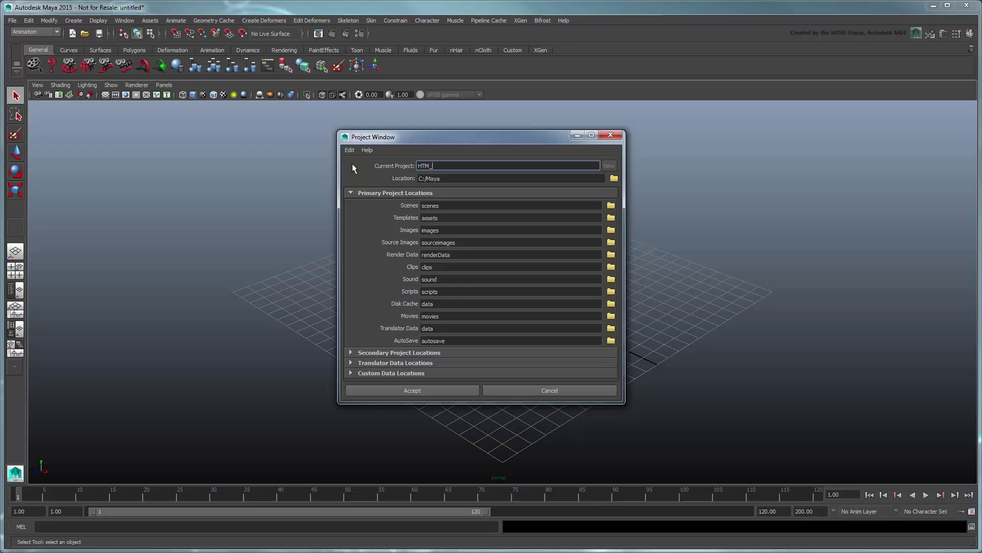
text(en_topology)
click(408, 390)
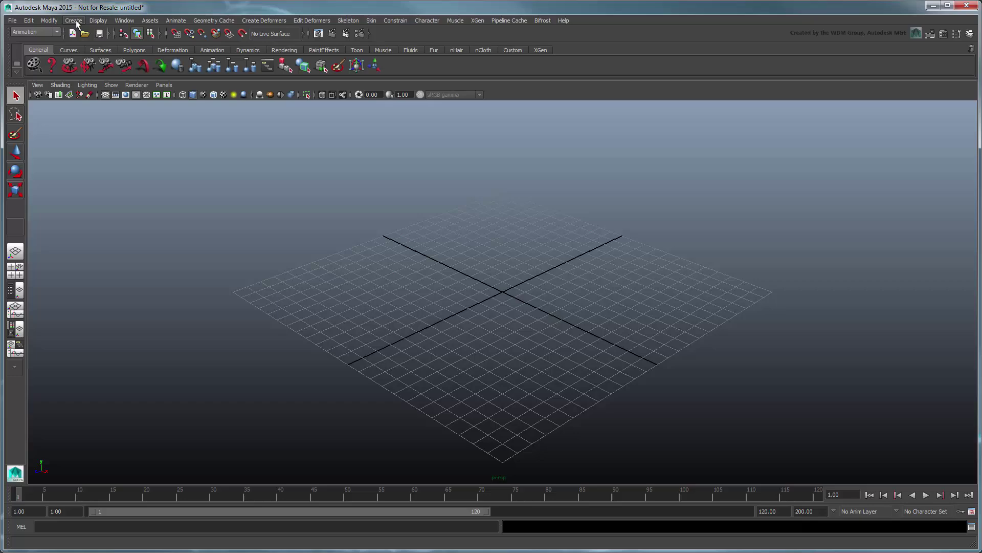
- Create a polygon plane and rename it base_GEO in the Outliner
click(75, 21)
mouse_move(97, 45)
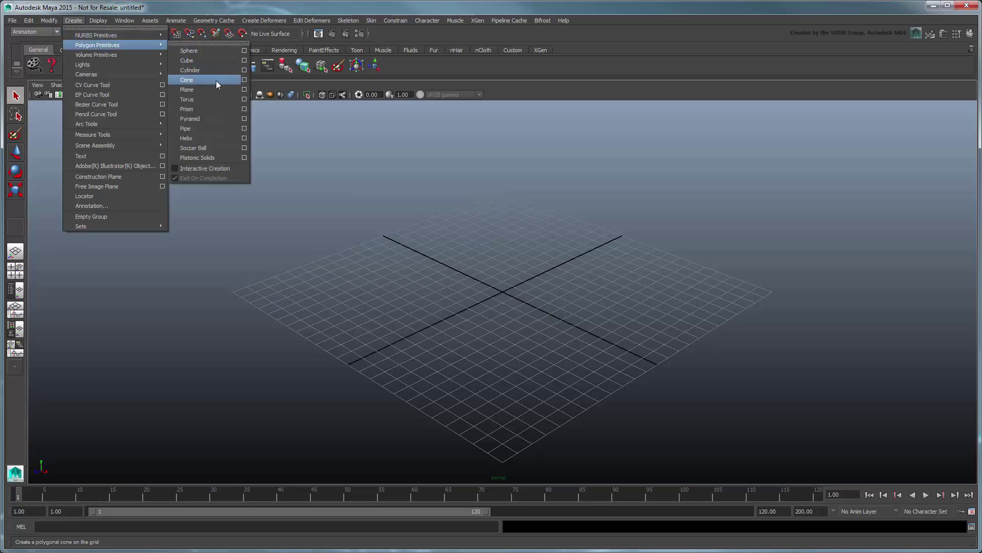
click(217, 91)
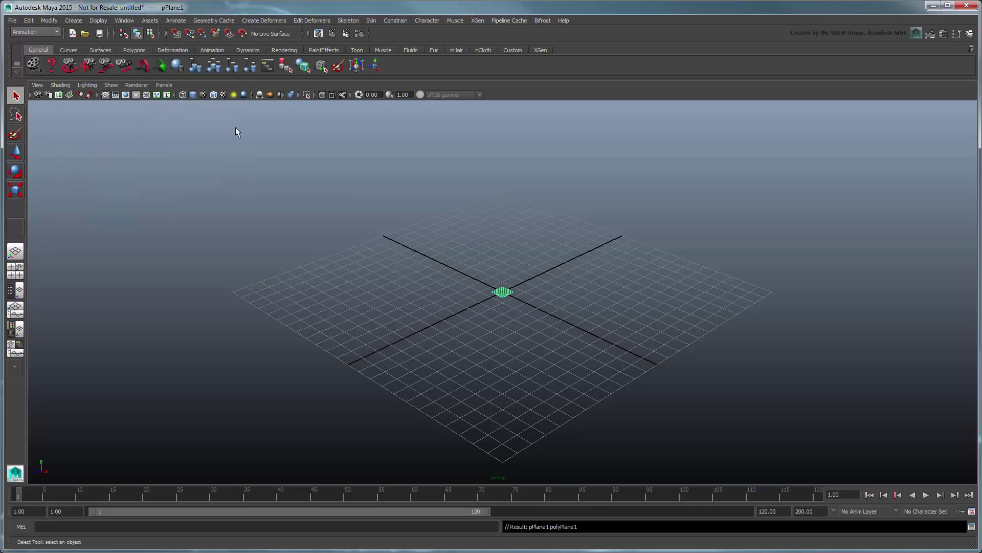
click(19, 288)
double_click(72, 149)
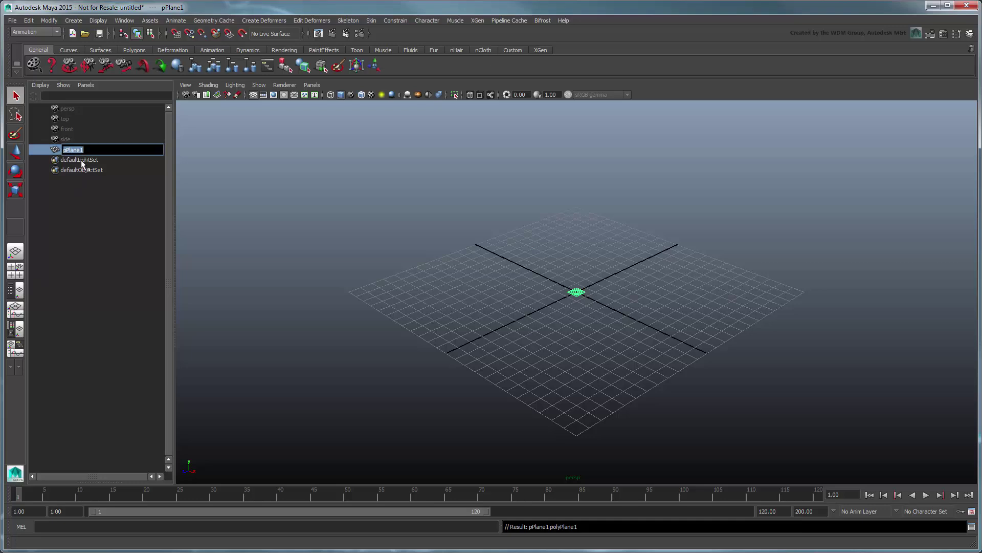
text(base_GEO)
key(Return)
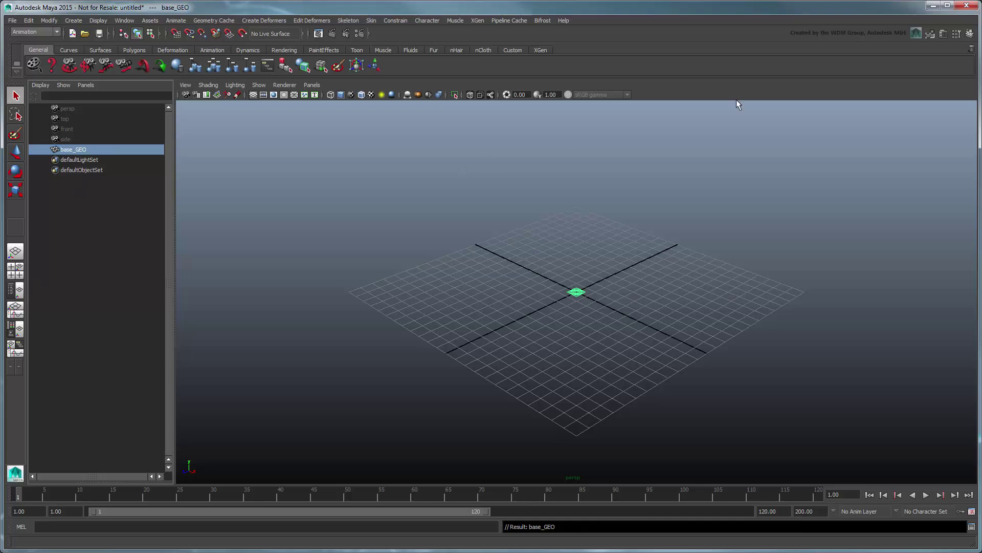
- Scale base_GEO to 120 on X, Y and Z and frame it
click(968, 33)
drag(949, 175, 948, 193)
text(120)
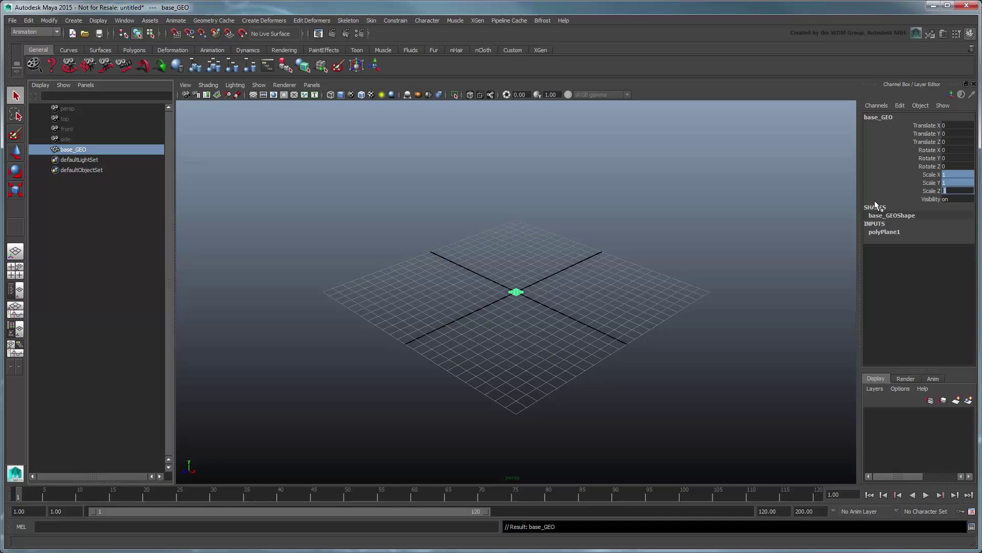
key(Return)
key(f)
scroll(757, 236, down, 3)
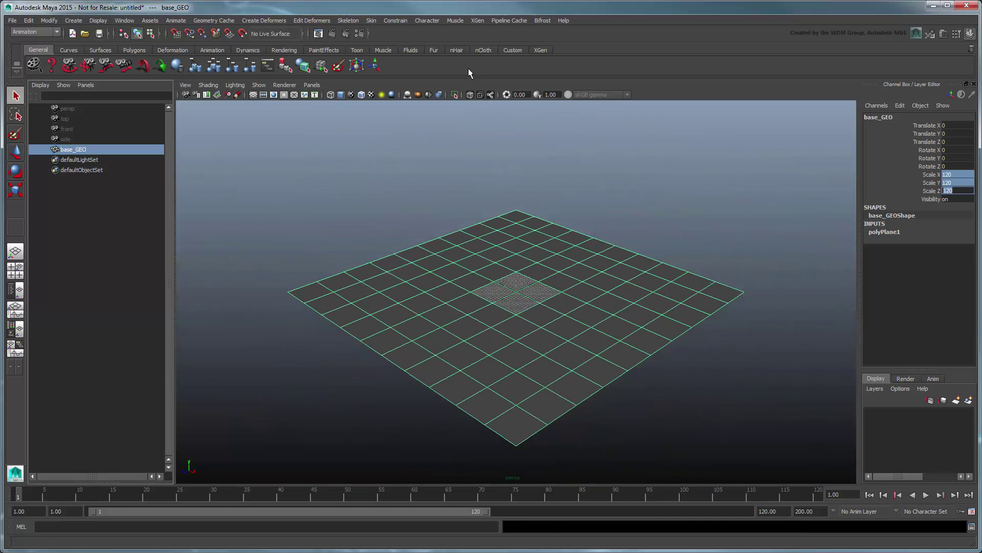
- Name a new XGen description topology_art in a new collection topology_collection
click(474, 22)
click(480, 34)
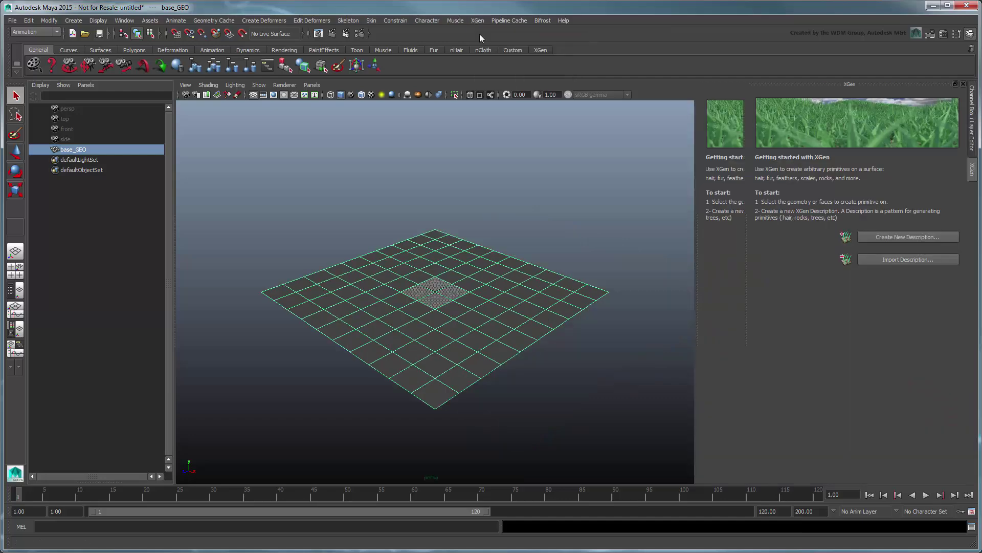
click(901, 237)
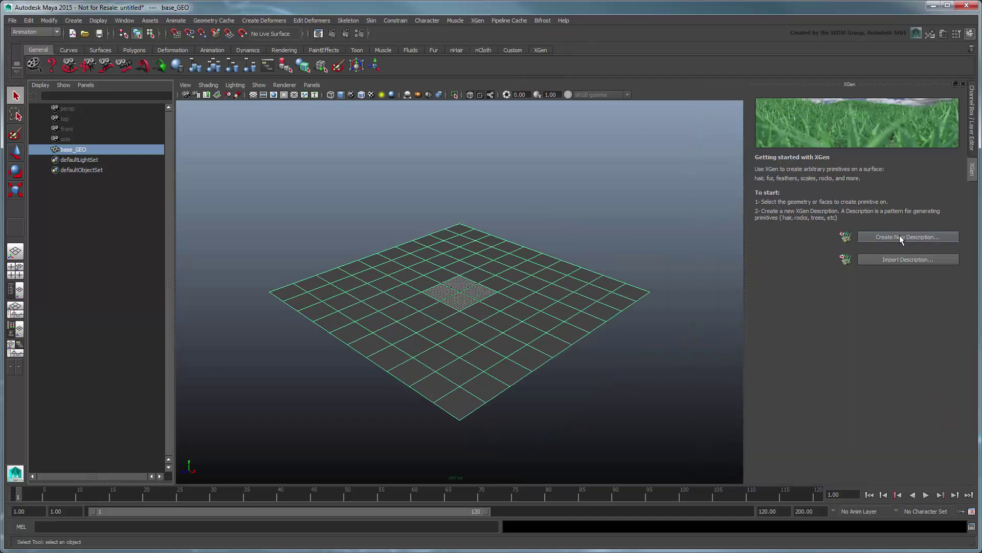
key(ctrl+a)
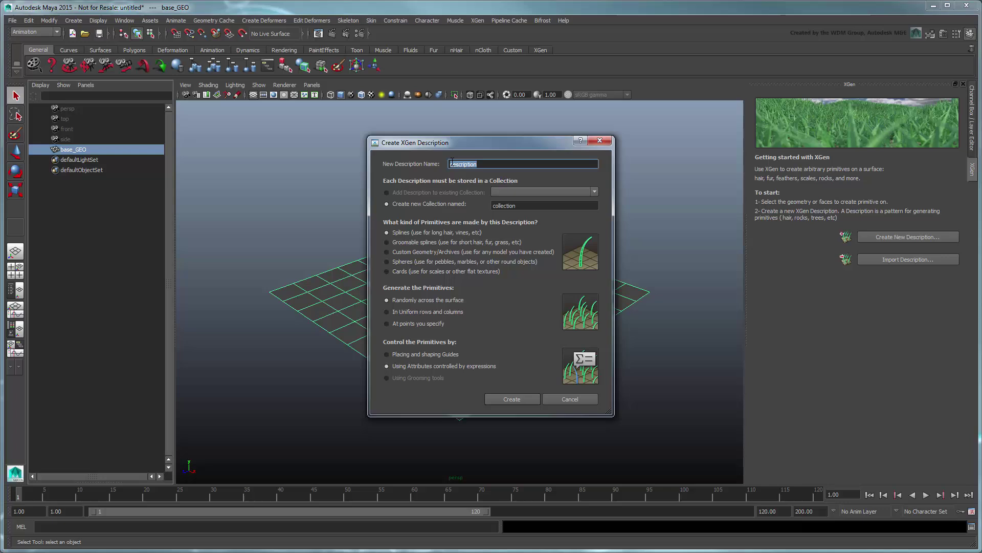
text(topology_art)
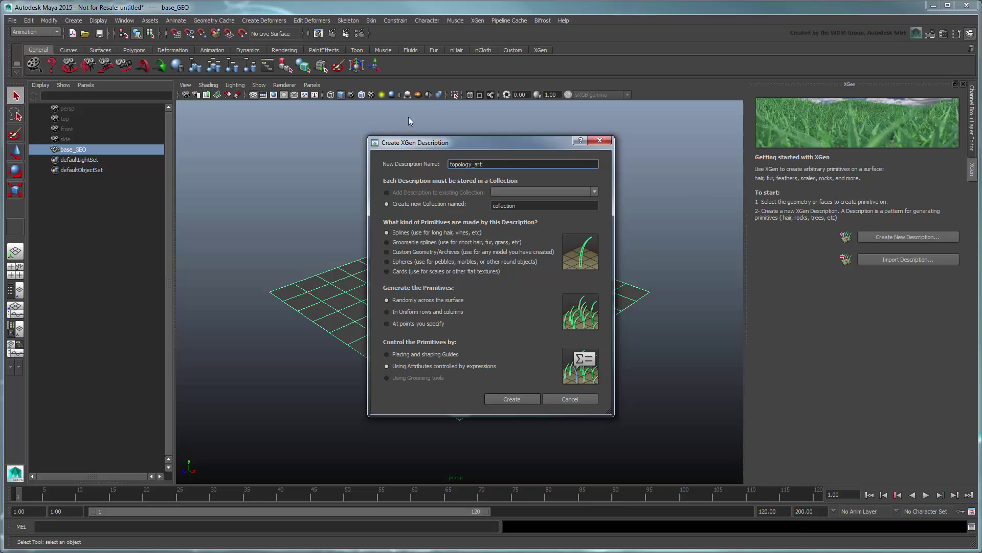
click(526, 208)
key(ctrl+a)
text(topology_collection)
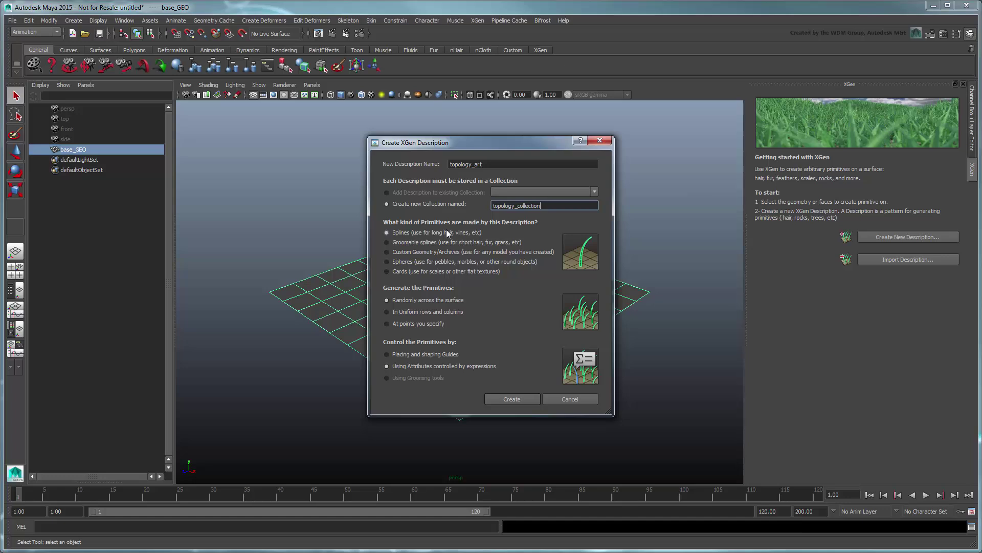
- Create the description with Custom Geometry/Archives primitives and expand it in the Outliner
click(436, 254)
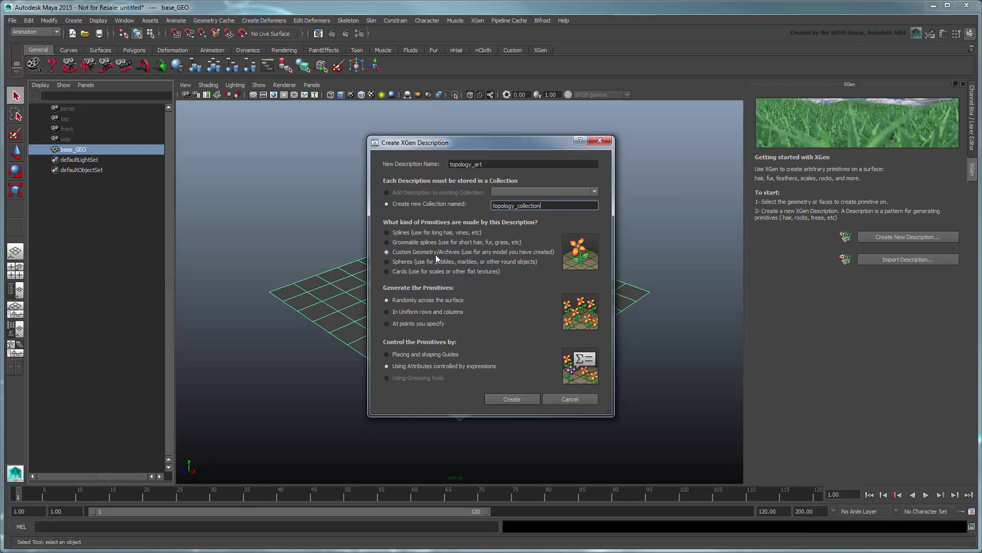
click(507, 400)
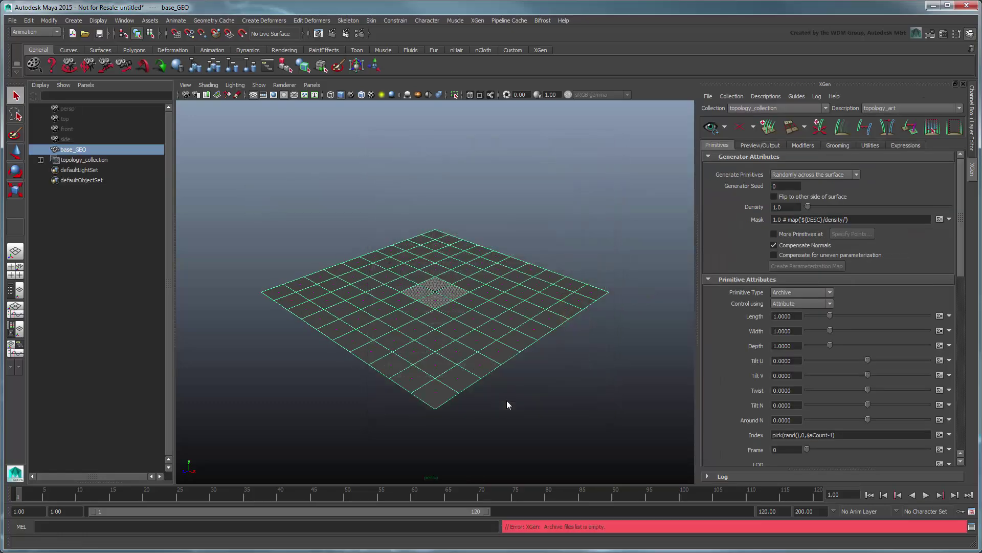
click(41, 160)
click(50, 170)
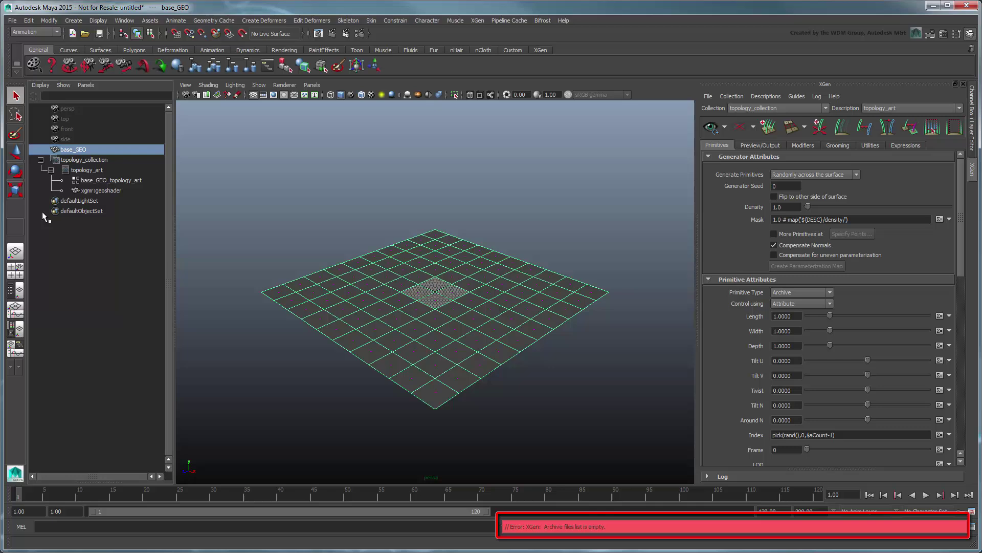
- Create a polygon cube named cube_prim_GEO
click(71, 21)
mouse_move(97, 45)
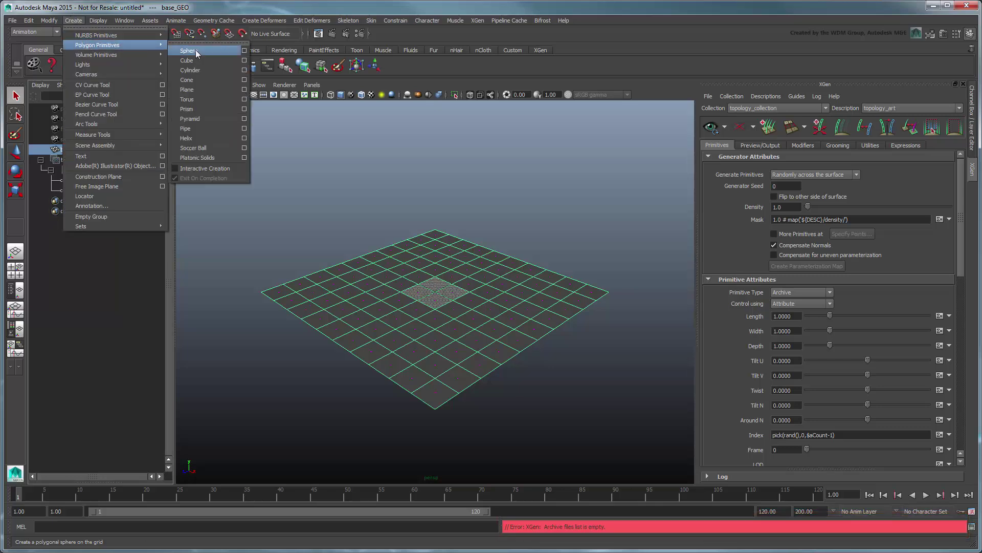
click(213, 62)
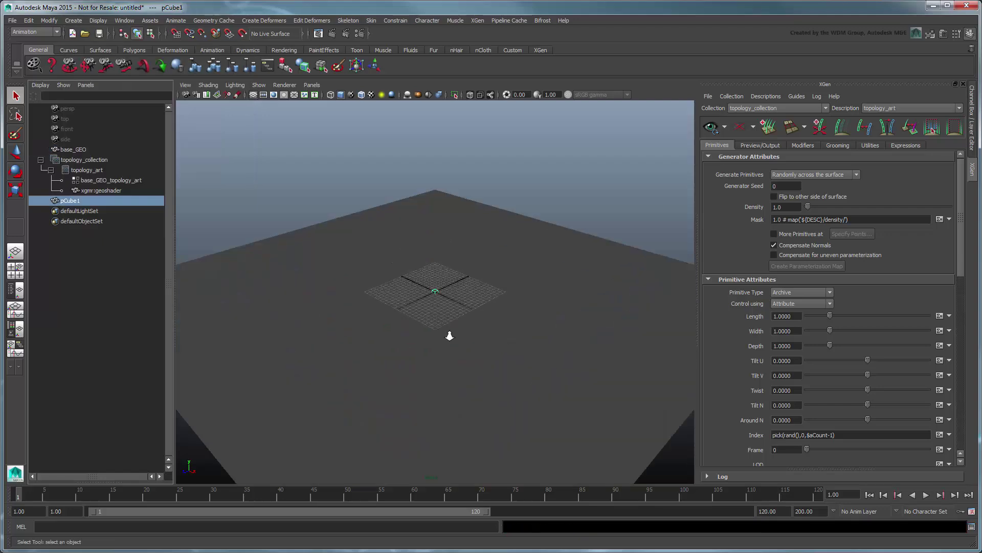
double_click(81, 201)
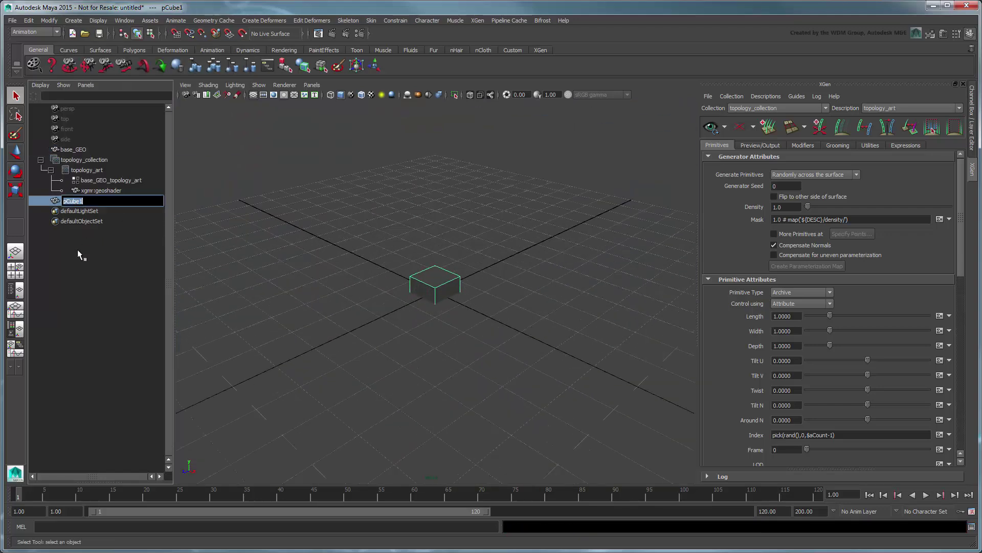
text(cube_prim_GEO)
key(Return)
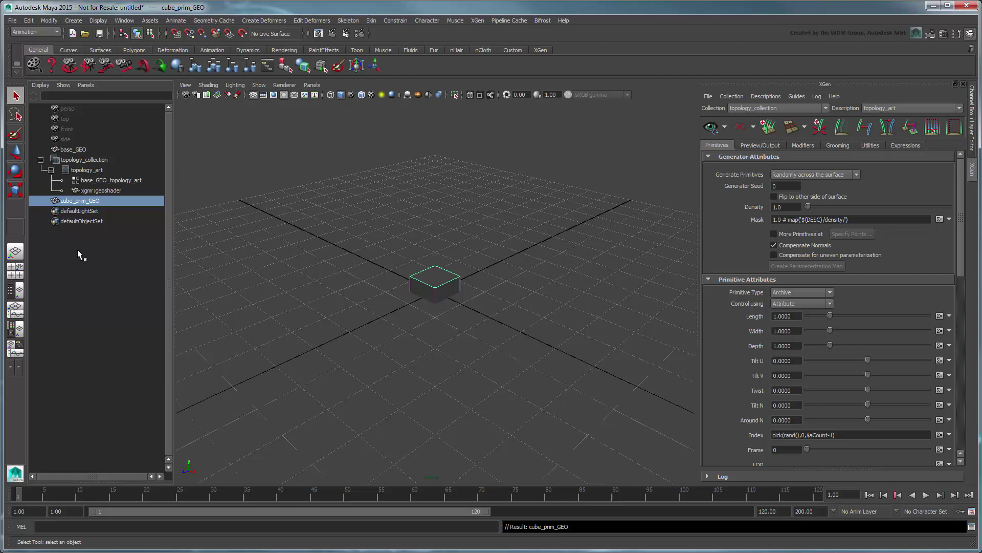
- Raise the cube onto the grid, freeze its transformations and delete its history
click(970, 123)
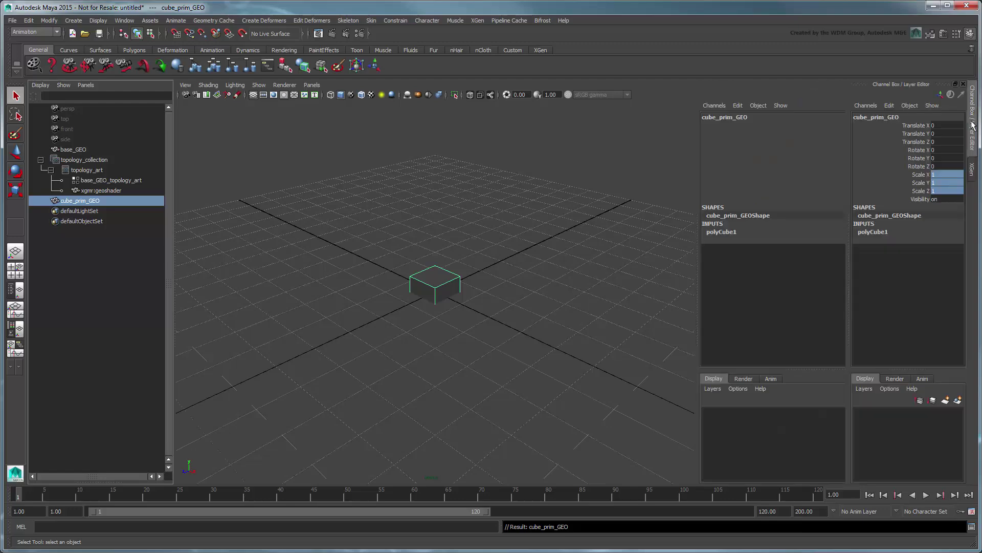
double_click(941, 134)
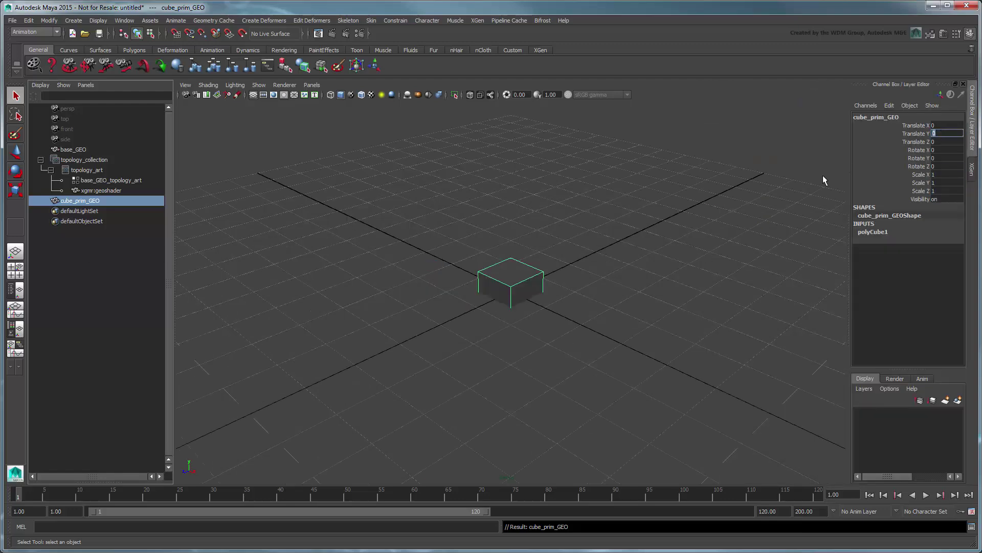
text(0.5)
key(Return)
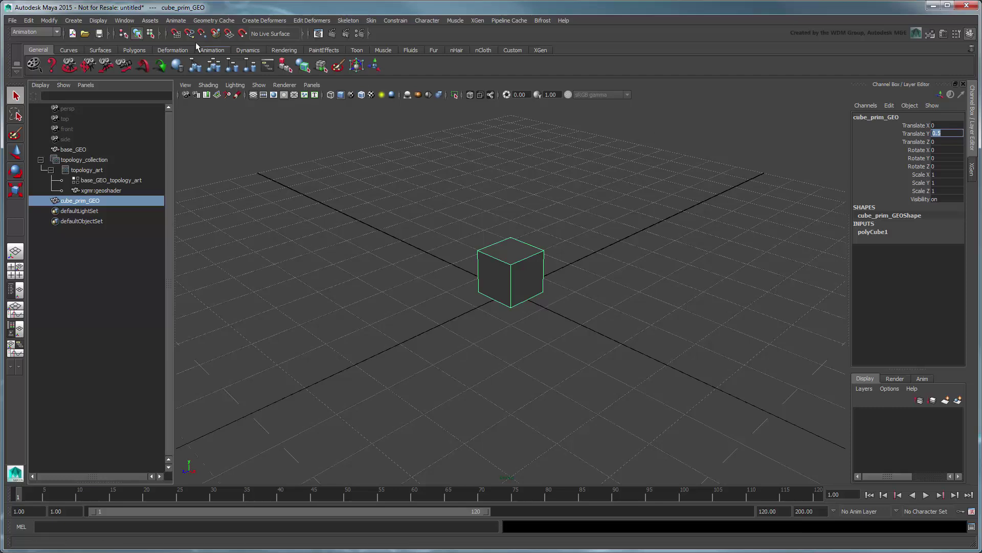
click(49, 20)
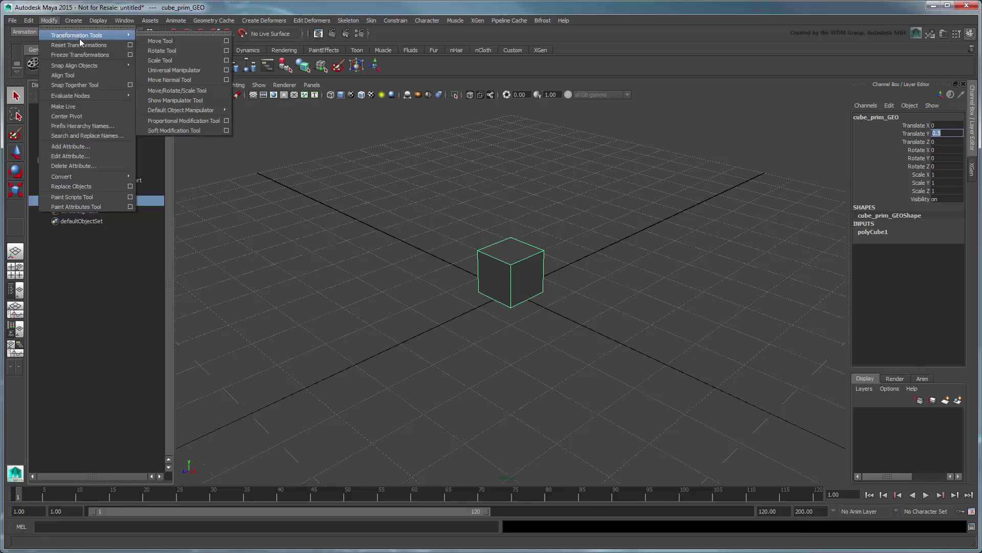
click(112, 55)
click(29, 20)
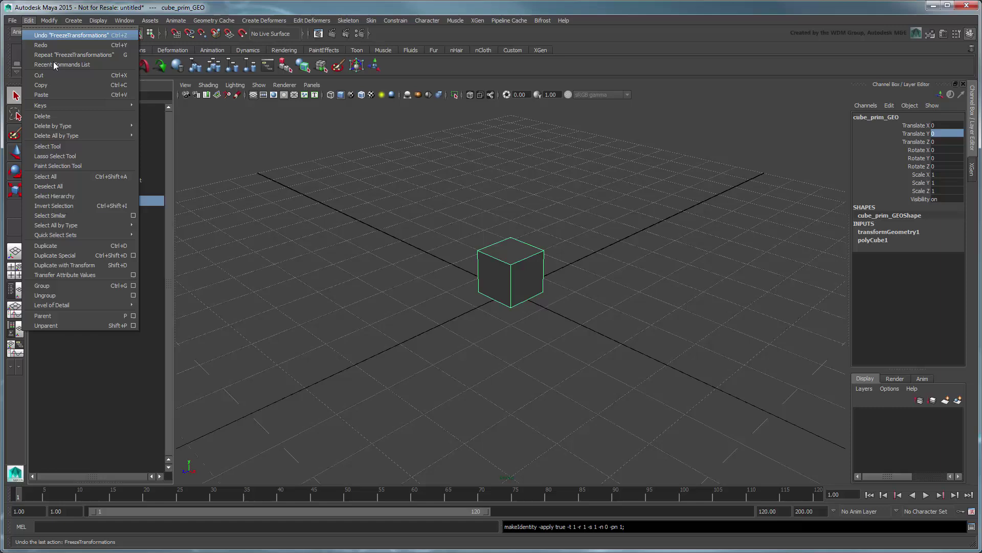
click(172, 133)
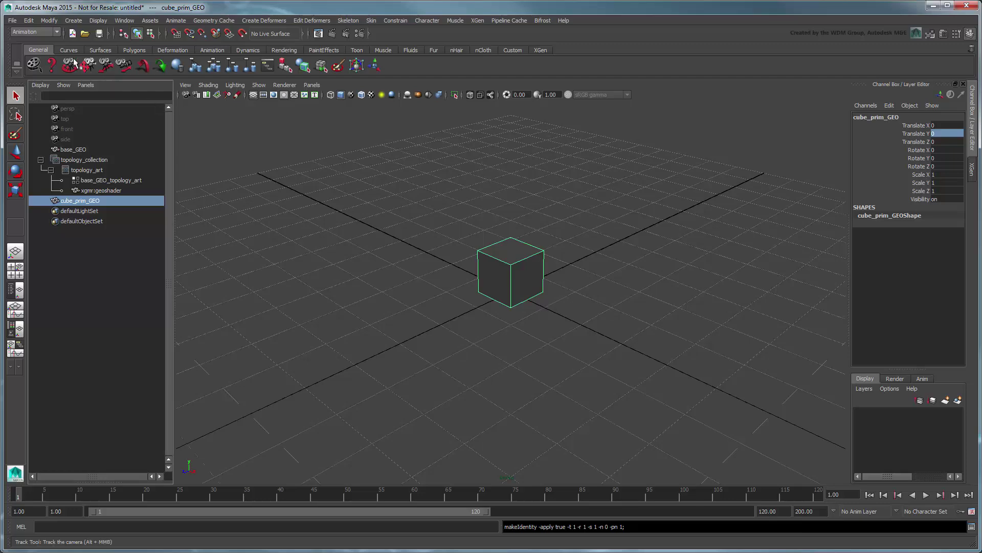
- Save the scene as 01-XGen_topology.mb in the project's scenes folder
click(12, 21)
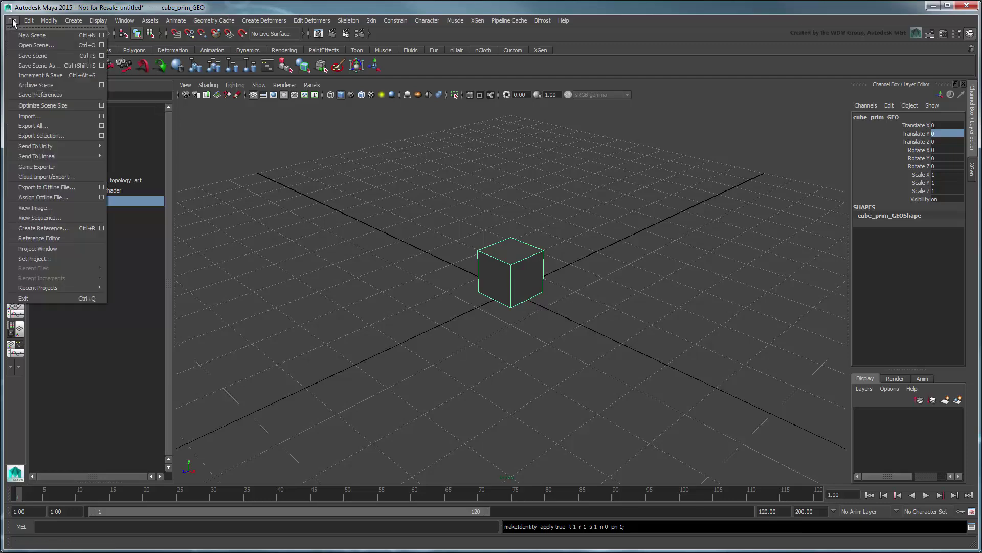
click(62, 66)
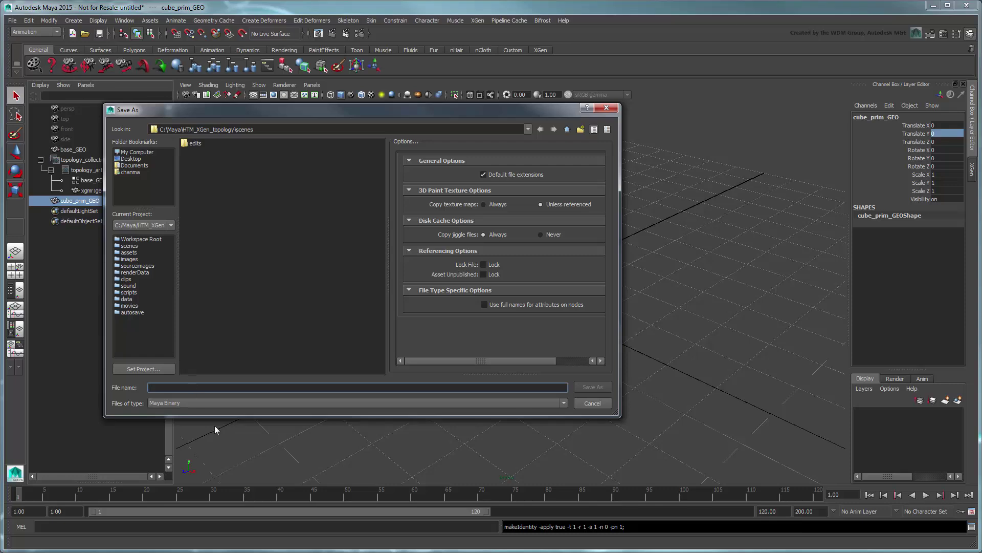
text(01-XGen_topo)
text(logy)
click(591, 389)
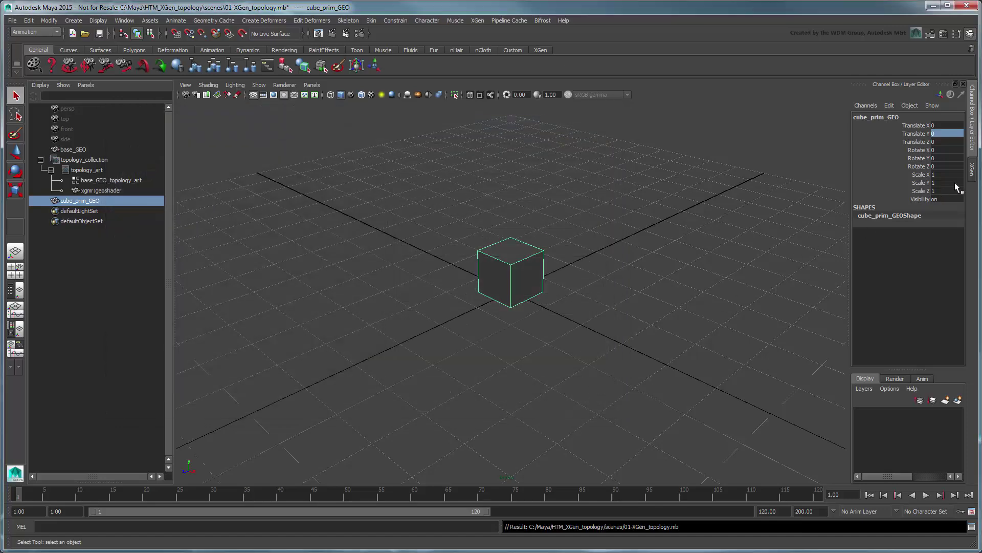
- Export the selected cube to Local Archives as the cube_prim archive
click(972, 172)
scroll(959, 231, down, 3)
scroll(953, 287, down, 3)
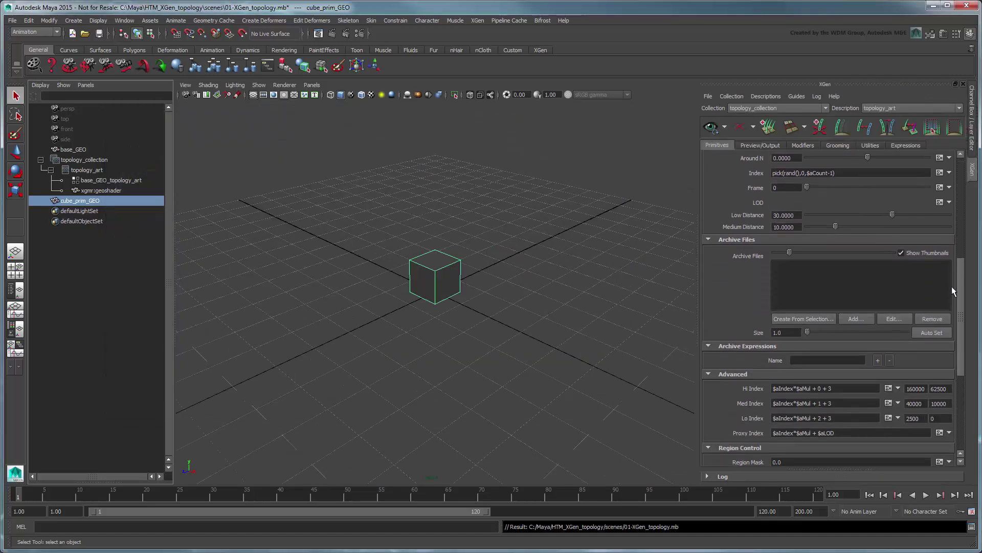
scroll(951, 287, down, 3)
scroll(952, 300, down, 3)
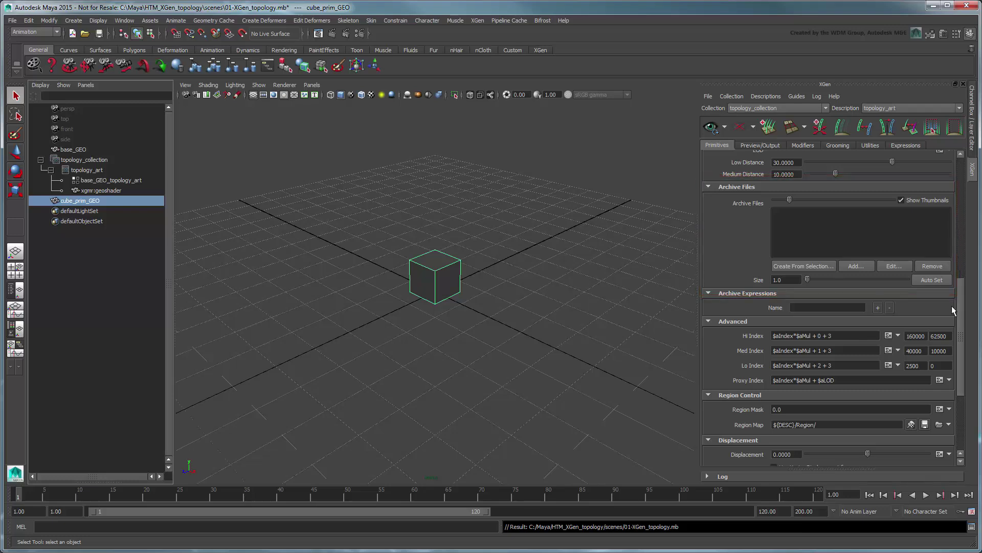
click(818, 268)
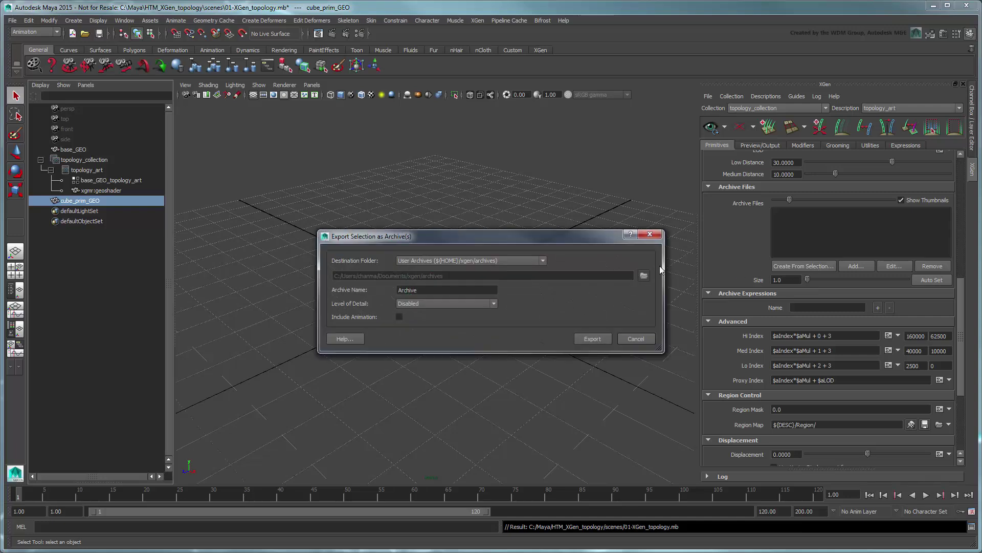
click(523, 262)
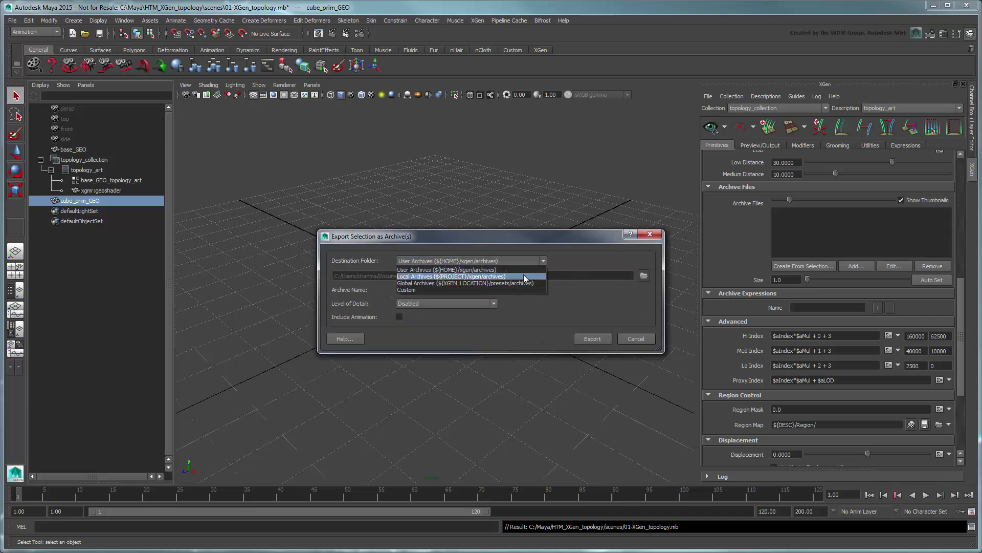
click(524, 274)
double_click(407, 290)
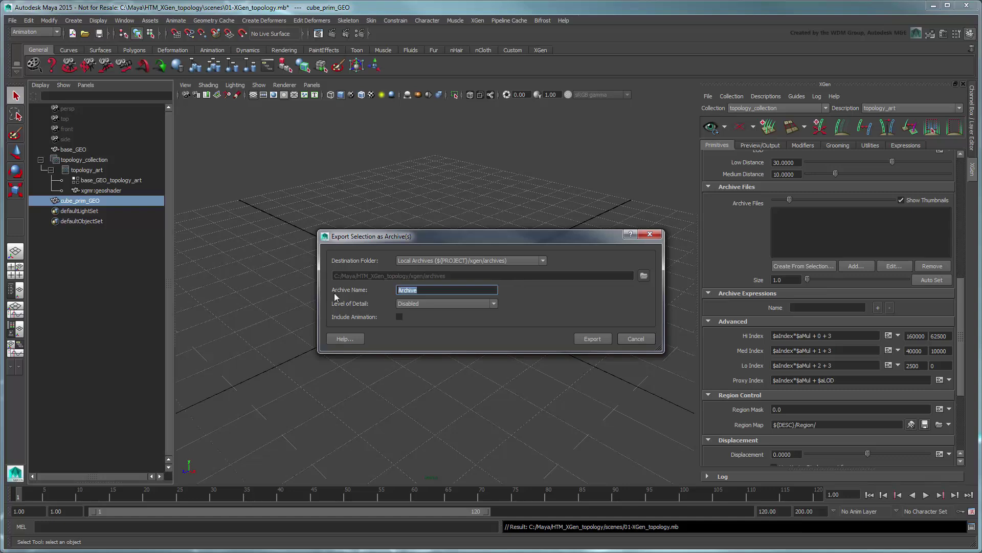
text(cube_prim)
click(599, 343)
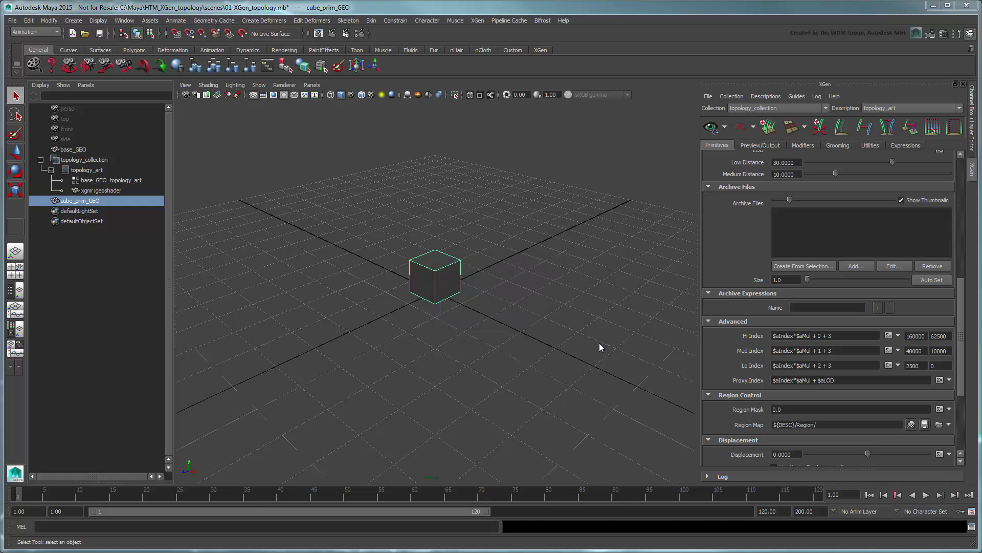
- Add xgen/archives/cube_prim.xarc to the description, declining material import
click(864, 265)
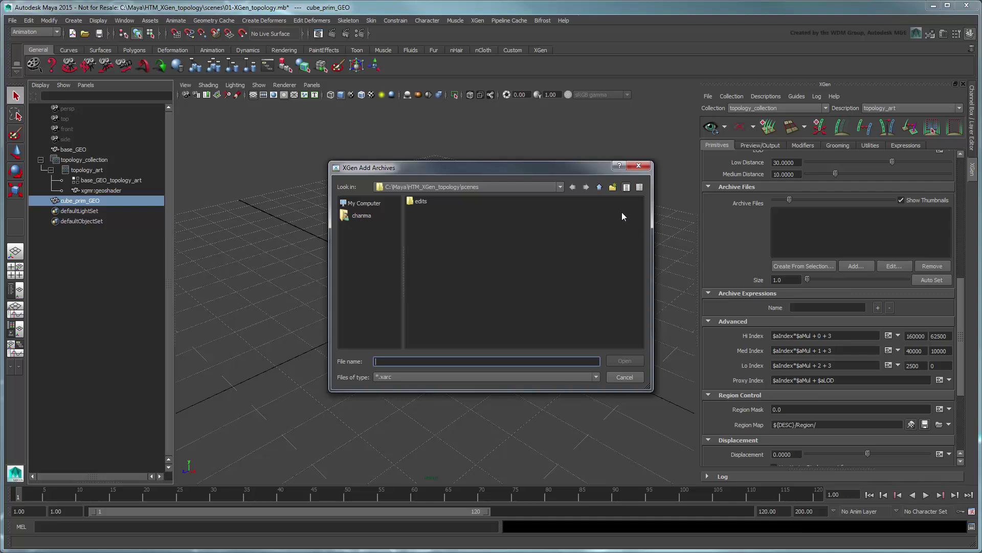
click(600, 188)
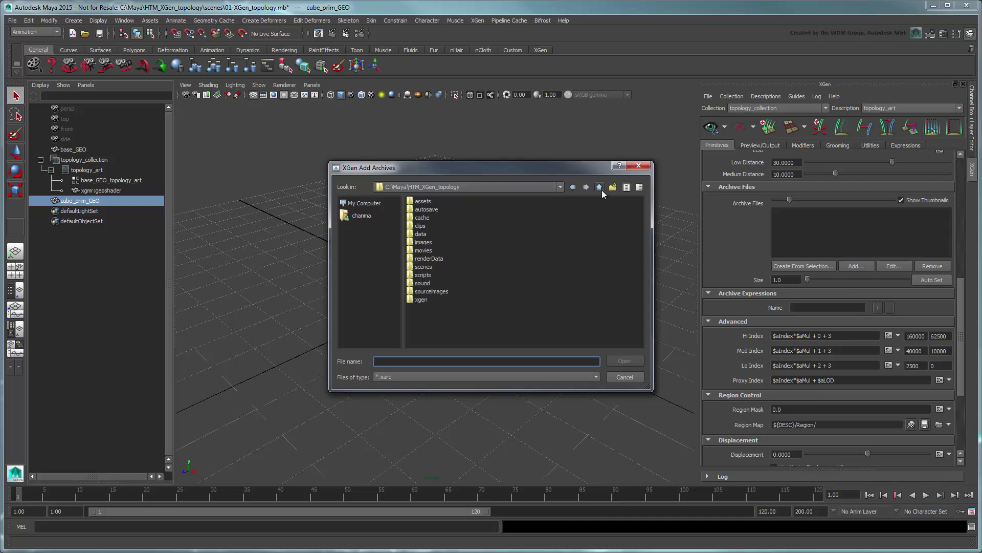
double_click(422, 300)
double_click(432, 202)
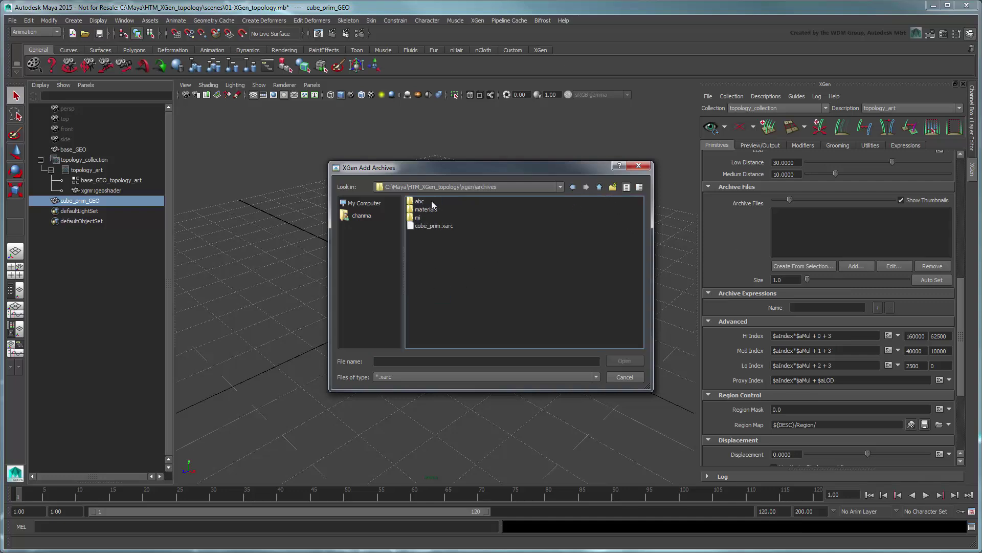
click(444, 226)
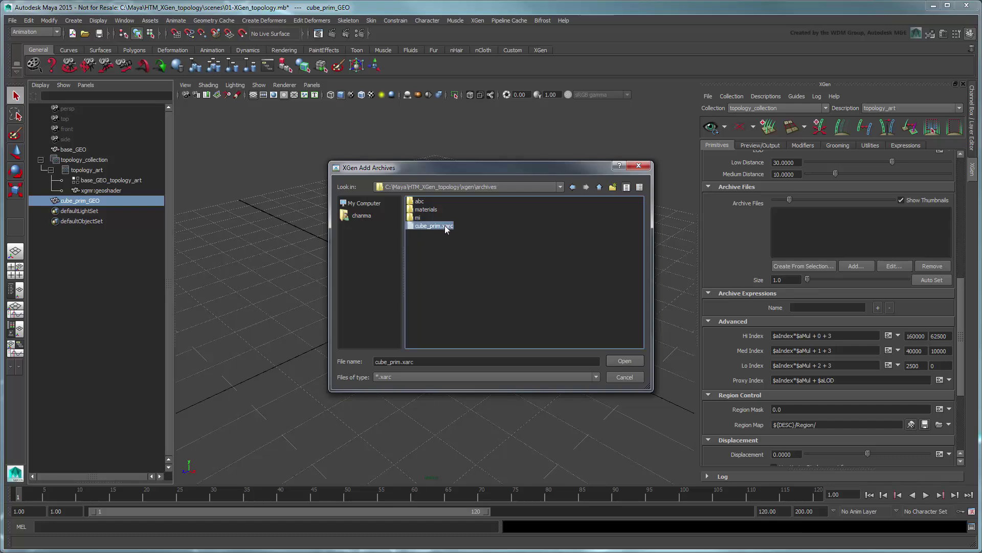
click(614, 362)
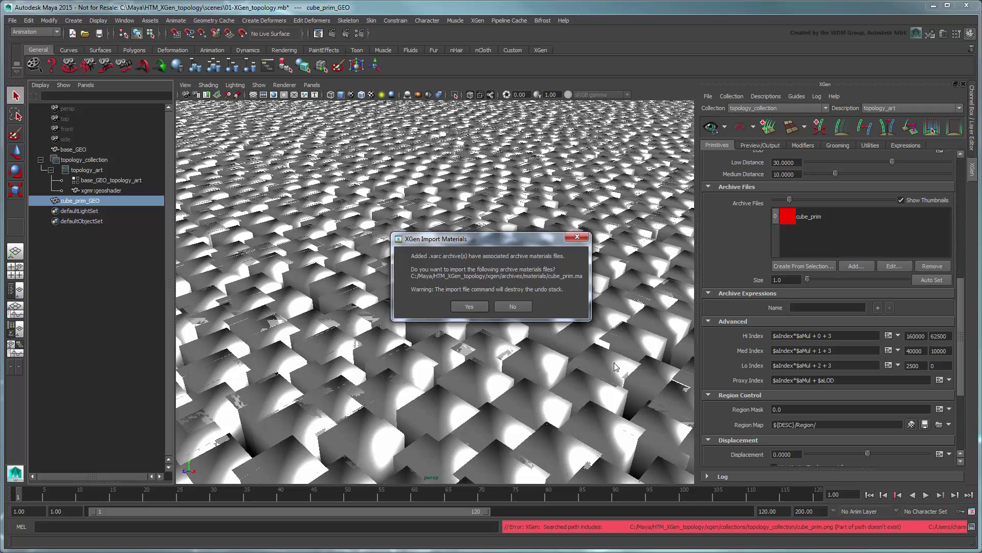
click(516, 306)
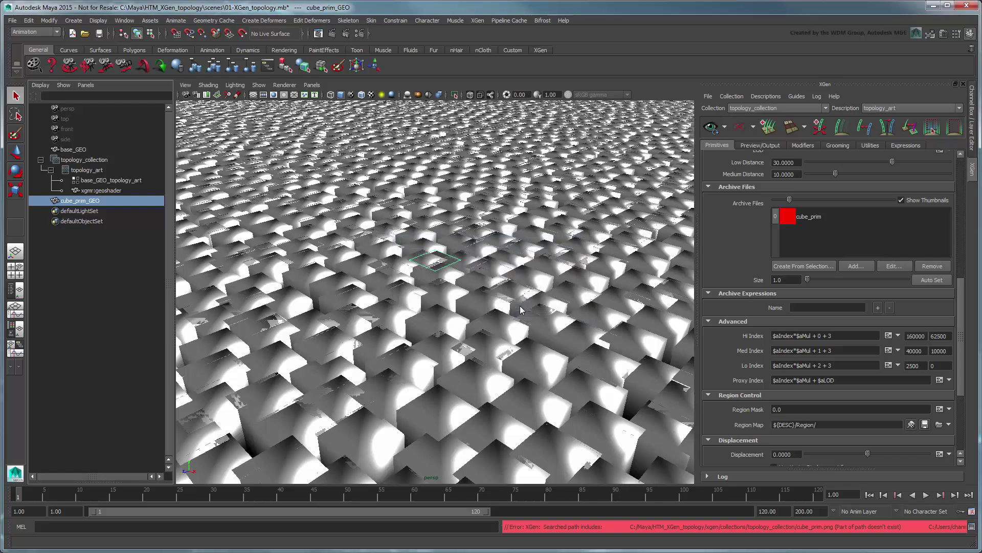
scroll(520, 305, down, 5)
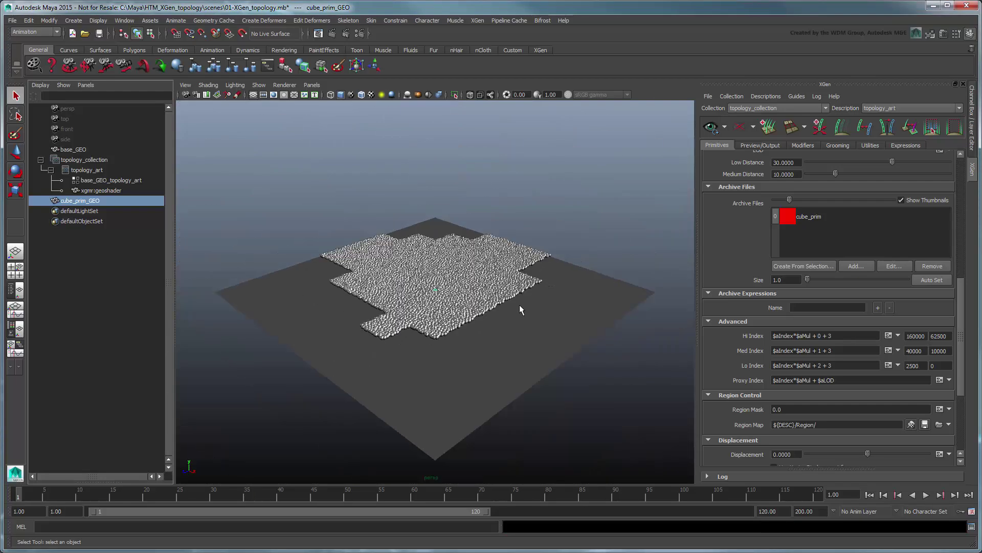
- Refresh the XGen preview and set the generator Density to 0.5
click(711, 128)
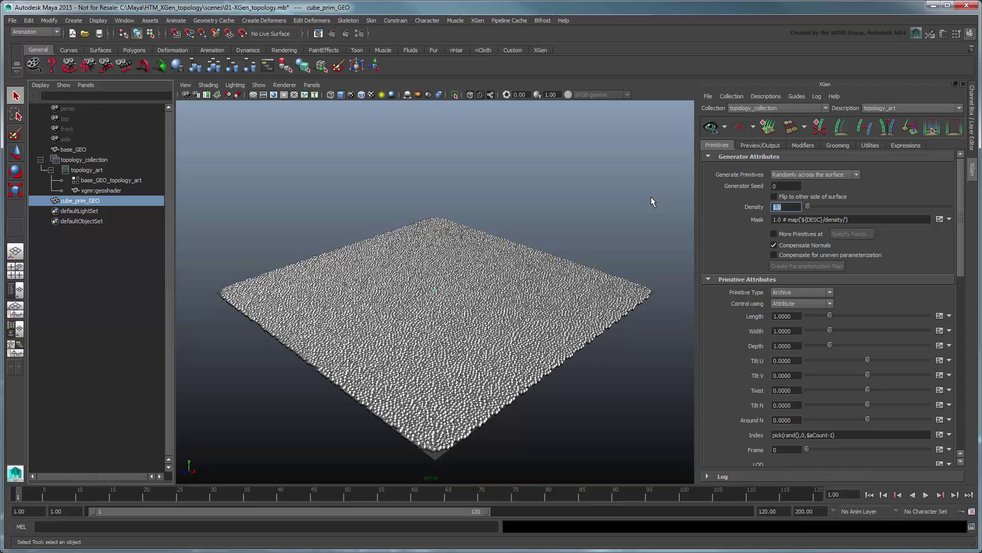
text(0.5)
key(Return)
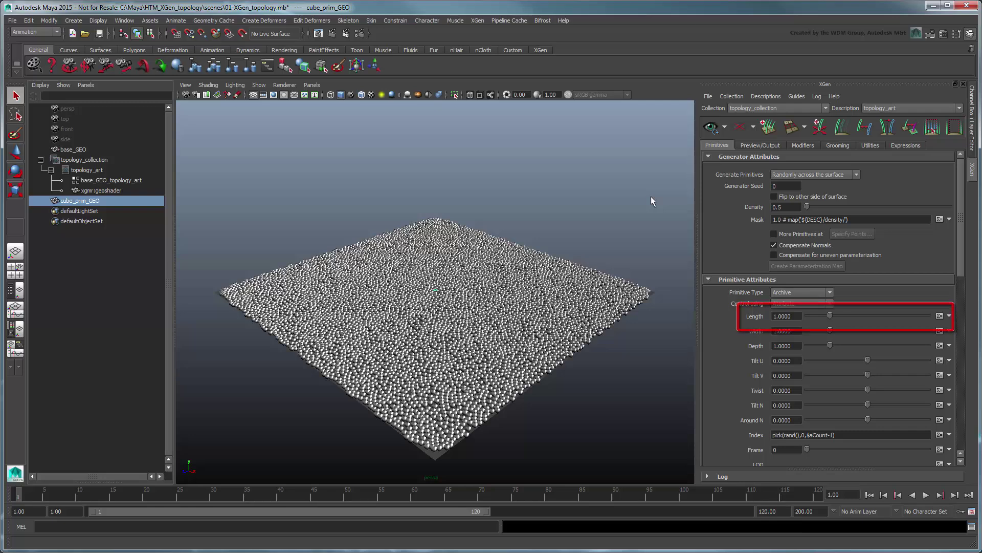
- Create a Length paint map named cube_length with resolution 200
click(950, 316)
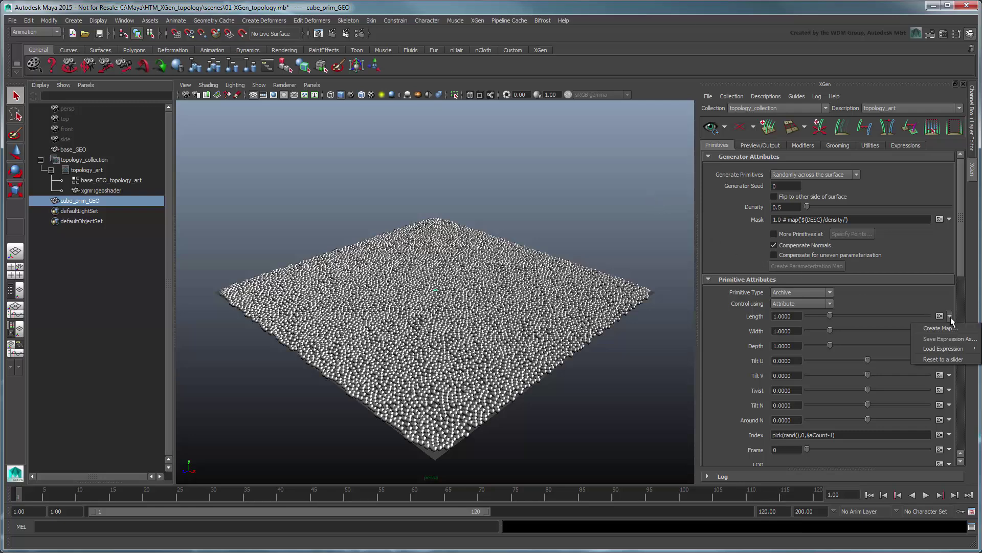
click(964, 330)
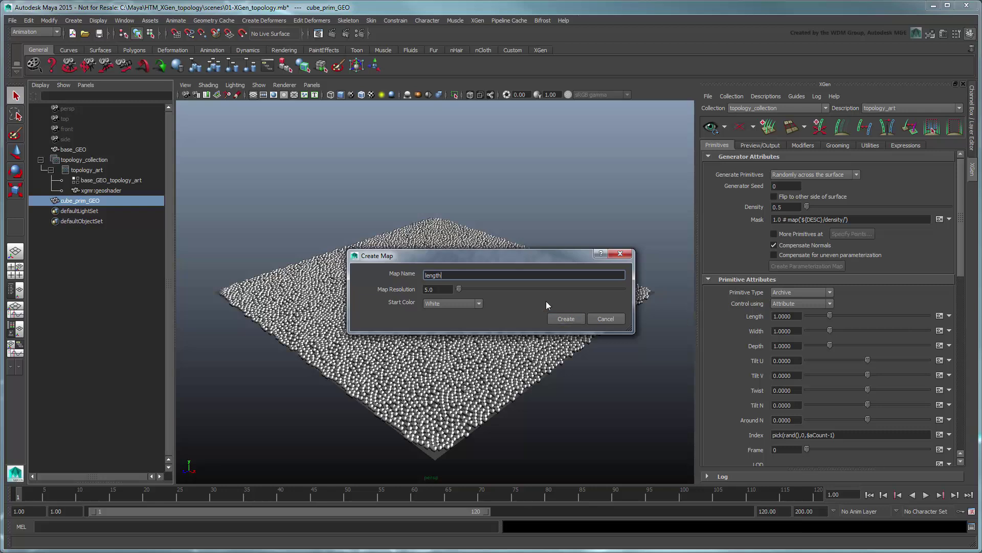
drag(453, 274, 418, 277)
key(Home)
text(cube_)
key(Tab)
text(200)
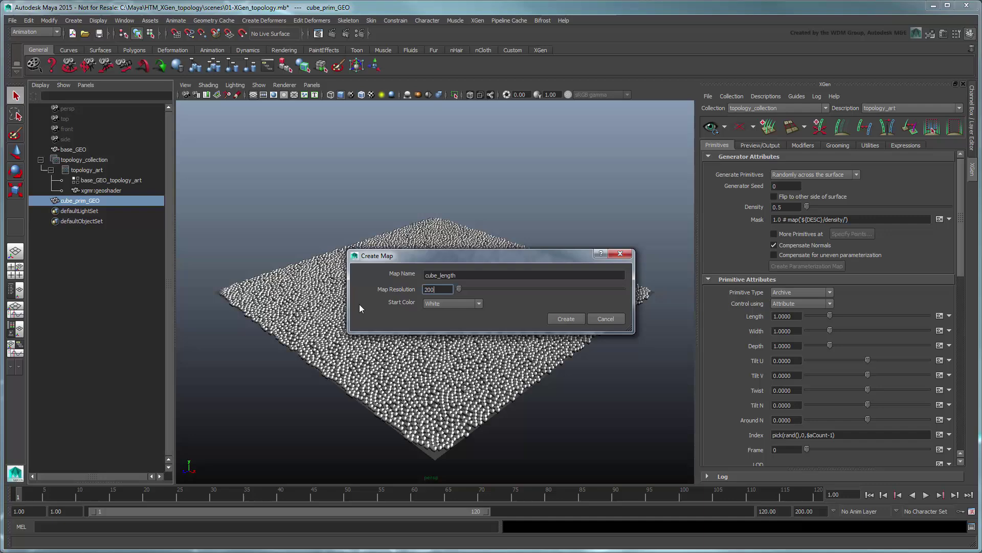
click(574, 320)
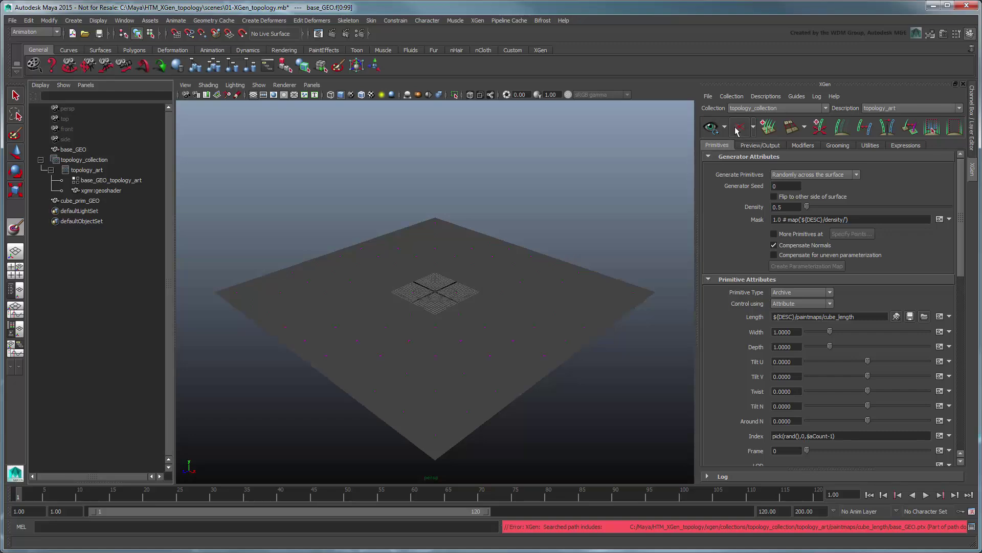
- Set up the 3D Paint Tool with a larger soft brush, viewing the plane from above
click(969, 91)
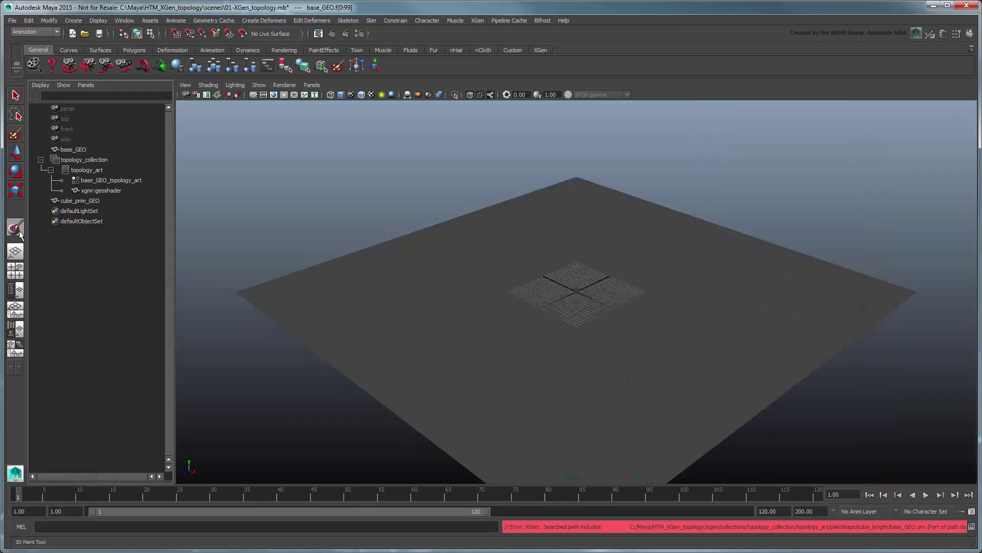
double_click(15, 228)
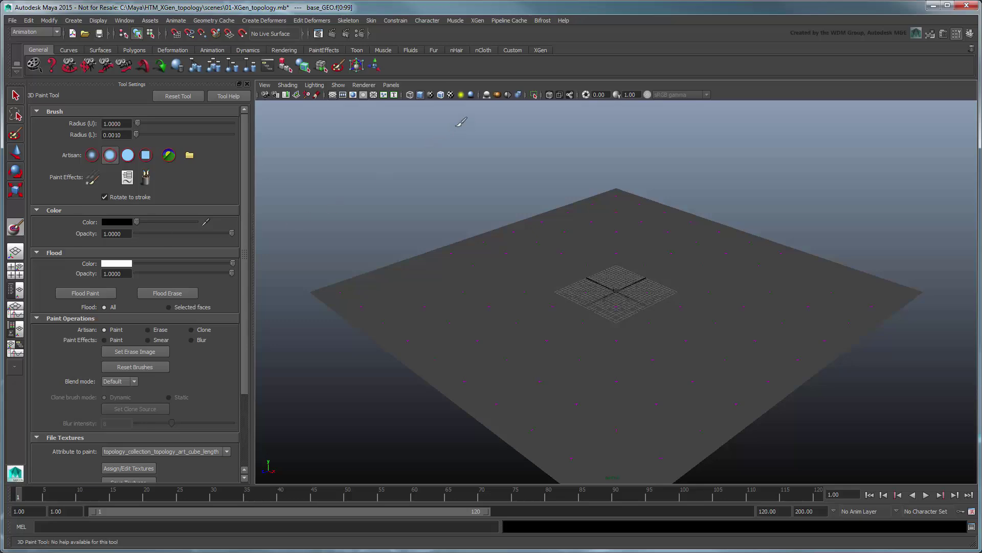
click(450, 97)
alt+drag(492, 184, 576, 219)
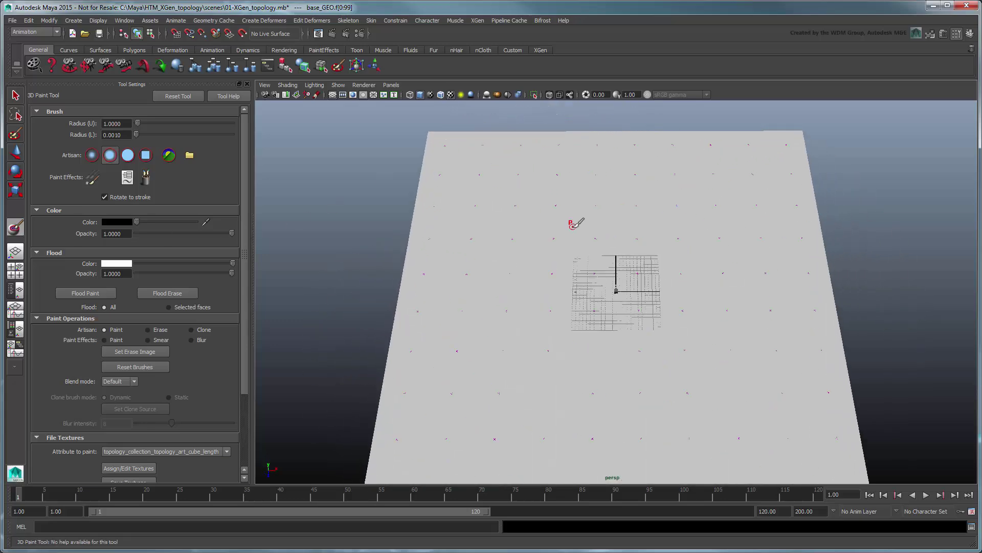
click(92, 154)
drag(136, 222, 153, 222)
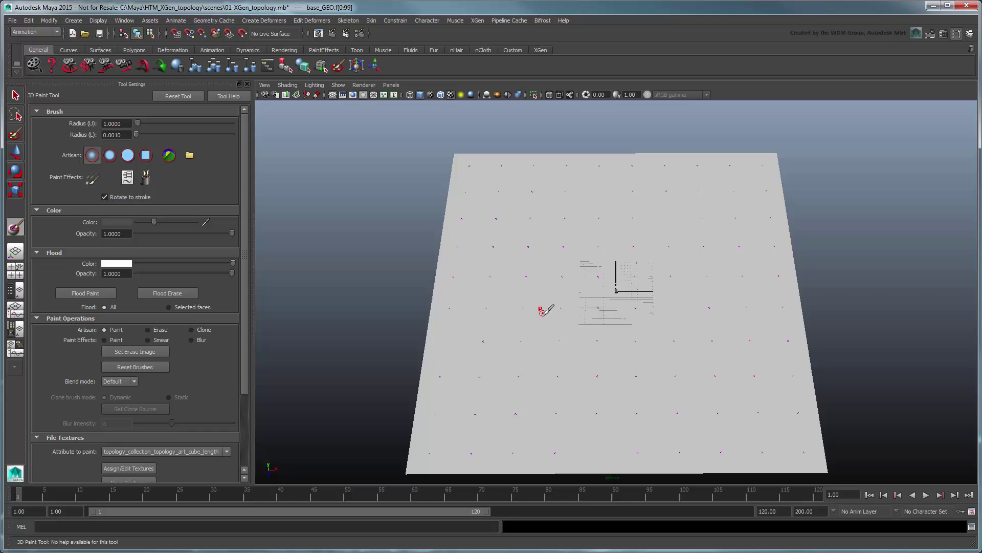
- Paint a dark curve, lighter grey band, dark patch and white dot, then close settings
mouse_move(715, 233)
mouse_down()
mouse_move(702, 441)
mouse_move(434, 407)
mouse_move(579, 417)
mouse_up()
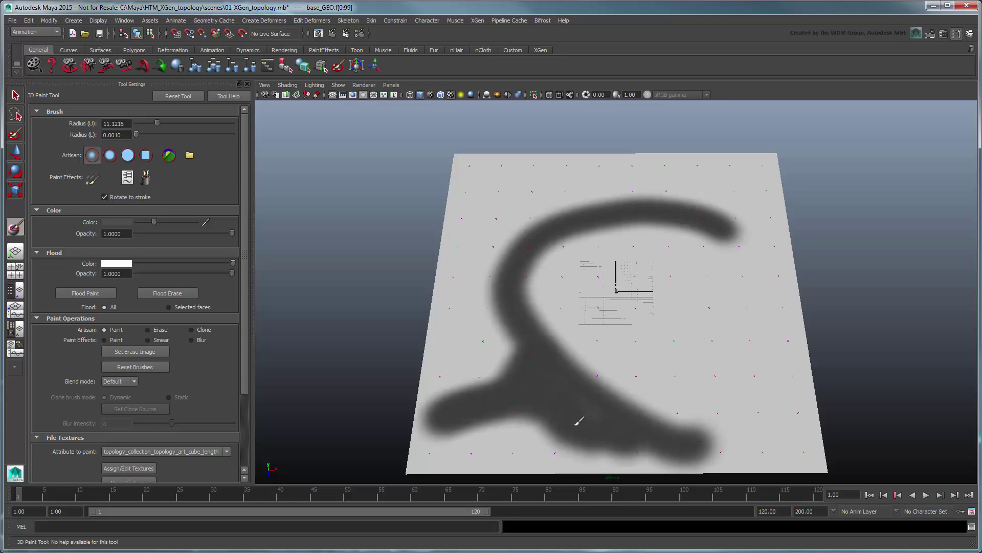
drag(154, 222, 170, 224)
mouse_move(691, 407)
mouse_down()
mouse_move(599, 246)
mouse_move(706, 394)
mouse_move(620, 279)
mouse_move(593, 311)
mouse_up()
drag(168, 222, 147, 222)
mouse_move(784, 297)
mouse_down()
mouse_move(657, 285)
mouse_move(653, 268)
mouse_move(707, 325)
mouse_up()
drag(146, 221, 186, 222)
mouse_move(676, 307)
mouse_down()
mouse_move(658, 307)
mouse_move(681, 301)
mouse_move(689, 314)
mouse_move(675, 305)
mouse_up()
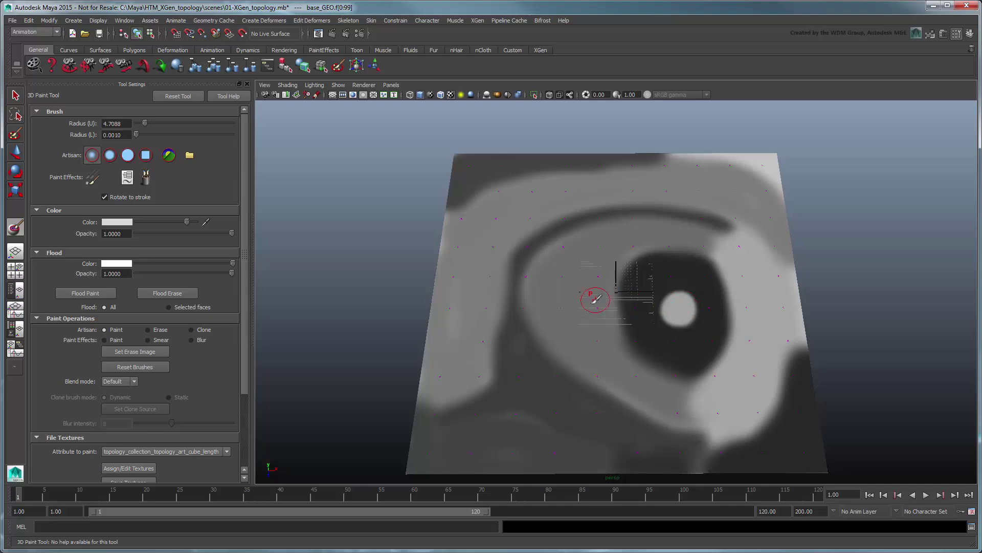
click(246, 83)
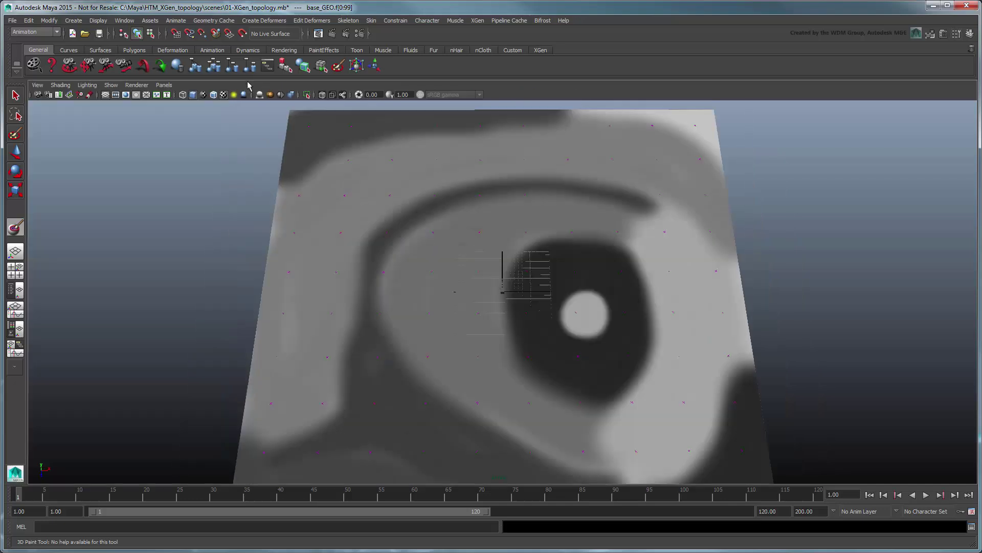
- Refresh the cube_length map in the XGen editor and inspect the cubes from a low angle
click(477, 21)
click(481, 36)
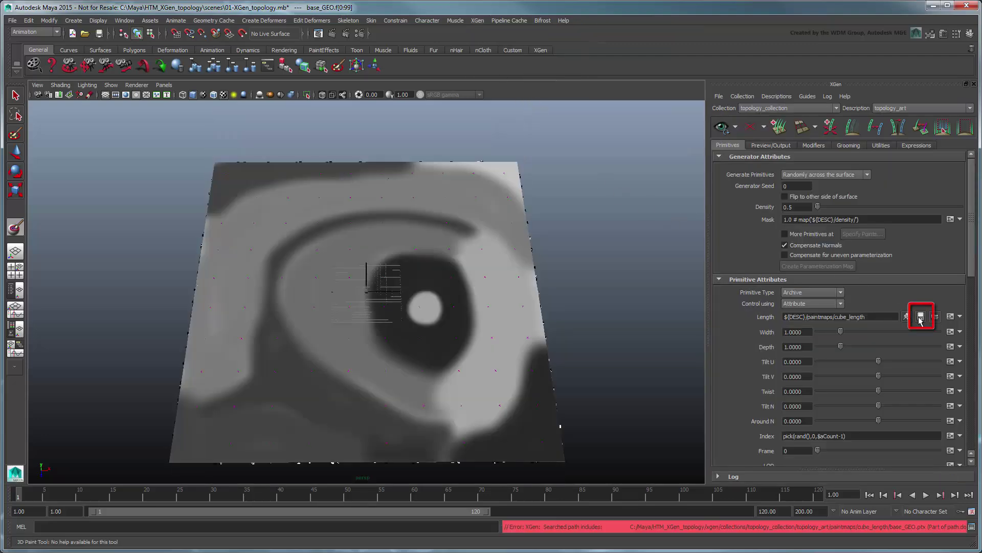
click(921, 317)
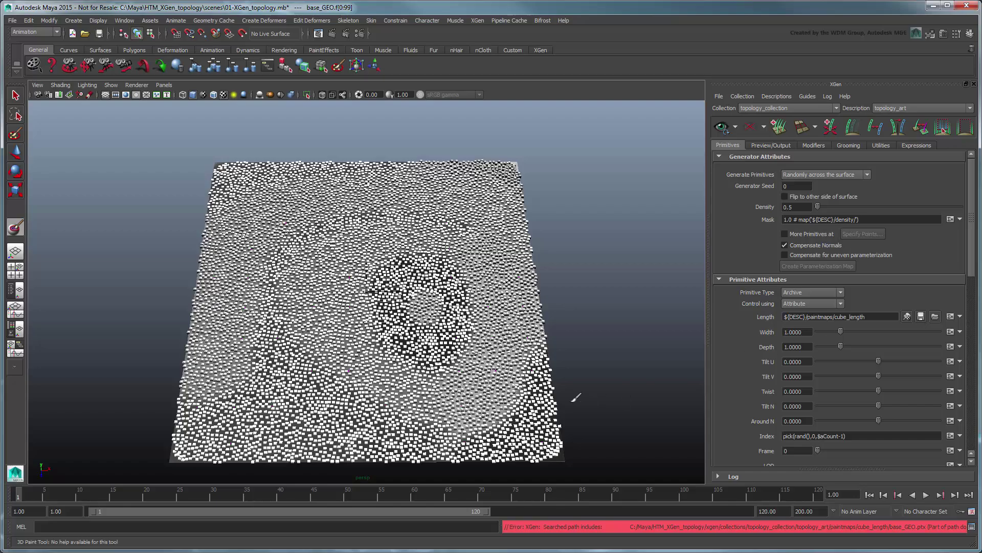
alt+drag(576, 397, 579, 347)
scroll(580, 346, up, 3)
scroll(580, 346, up, 3)
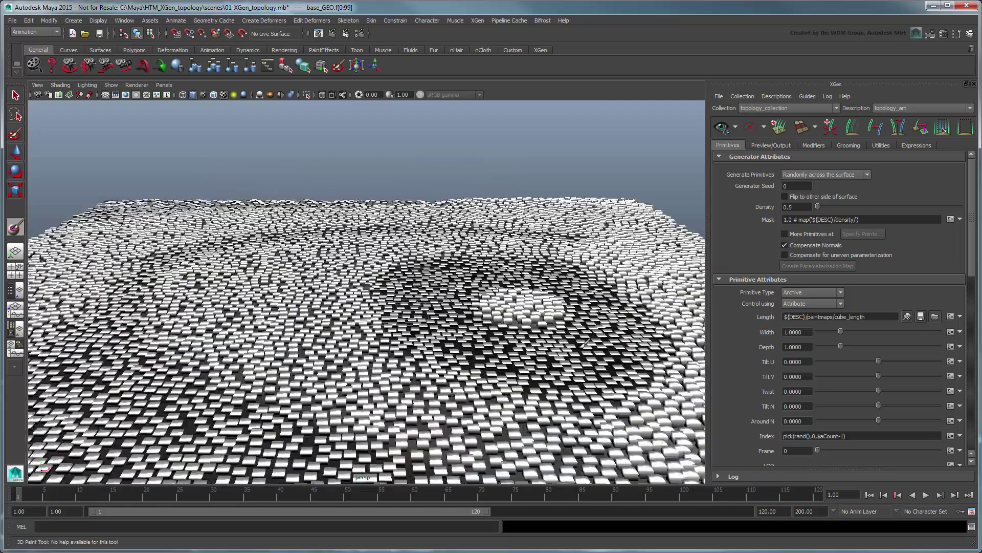
scroll(579, 341, up, 3)
scroll(580, 335, up, 3)
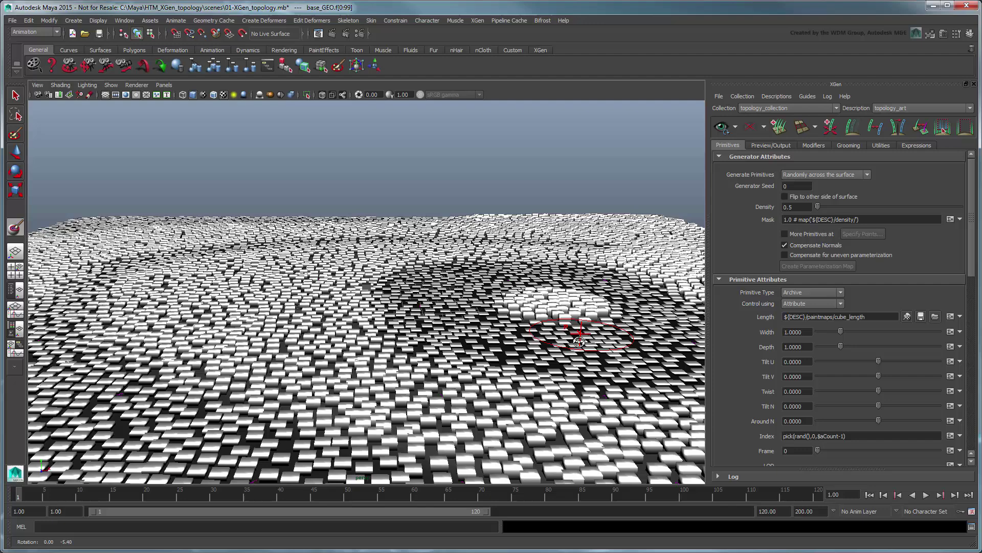
scroll(579, 335, up, 3)
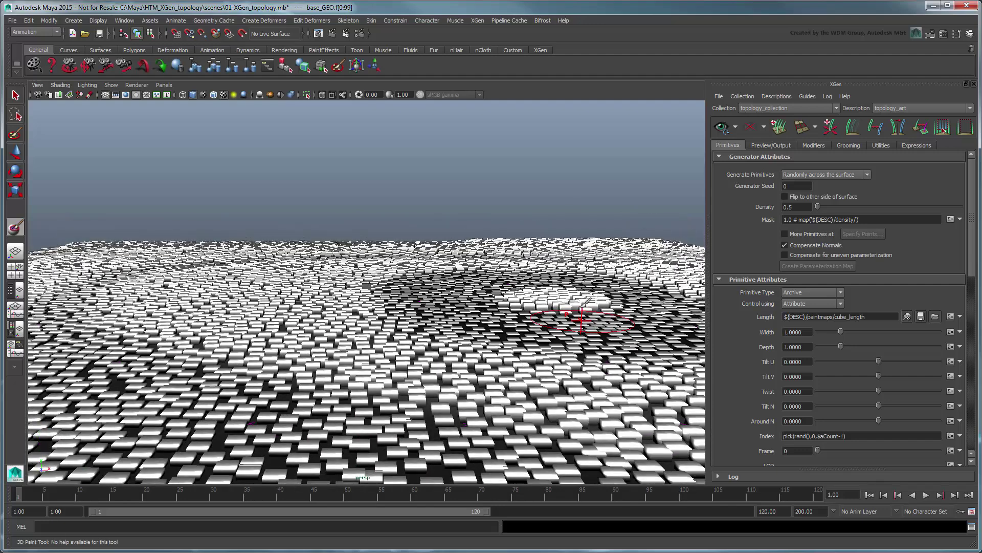
key(q)
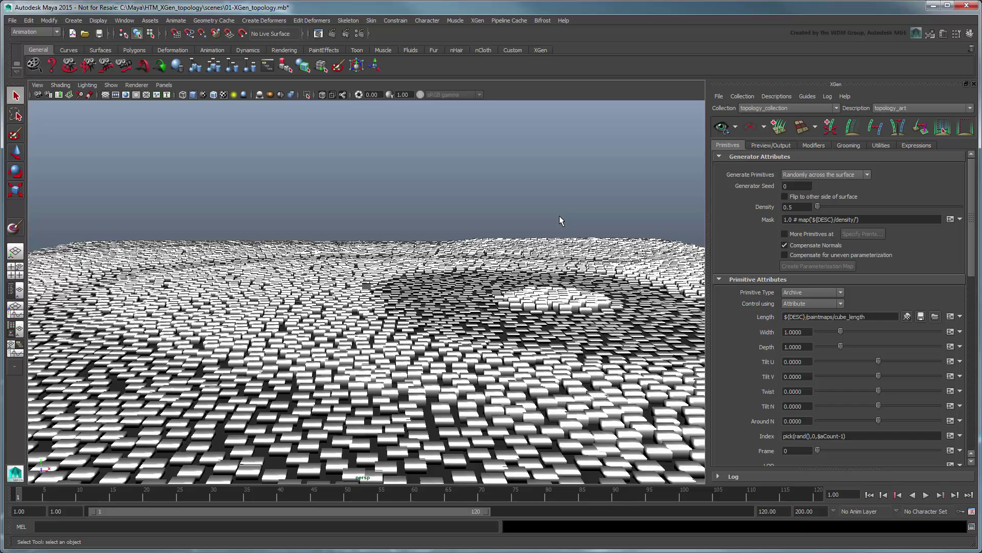
- Add the line $a=20*$a; to the Length expression and frame the resulting cube field
click(951, 317)
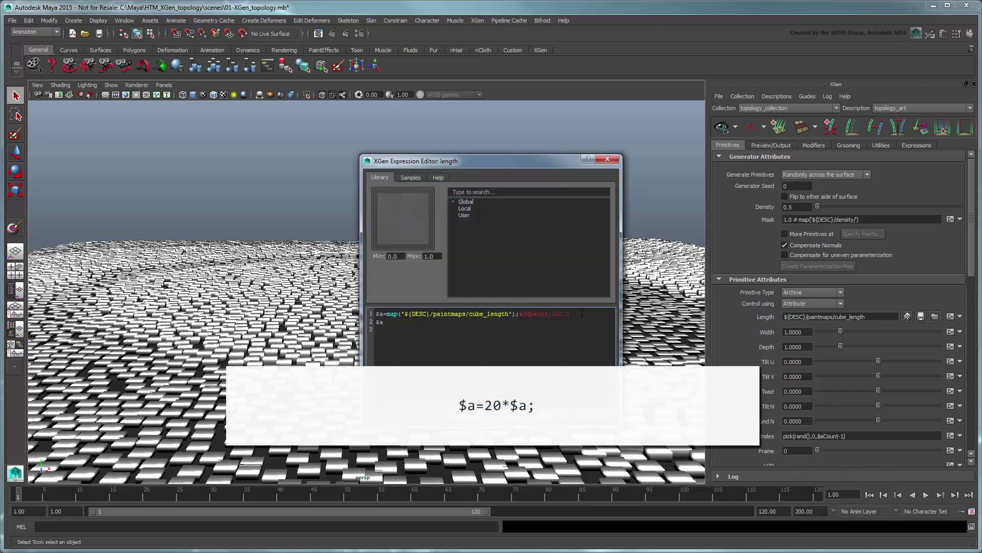
key(Return)
text($a)
text(=20*$a;)
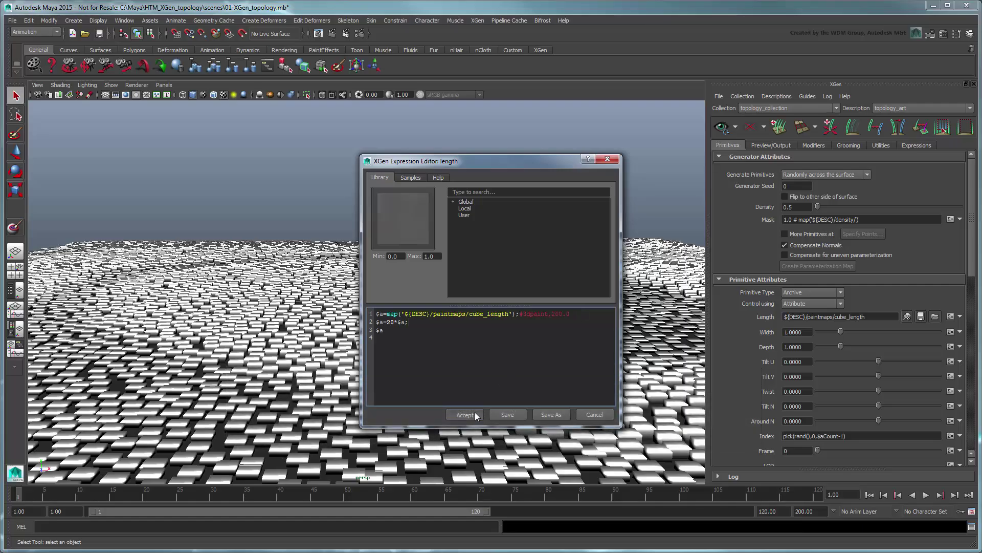
click(476, 413)
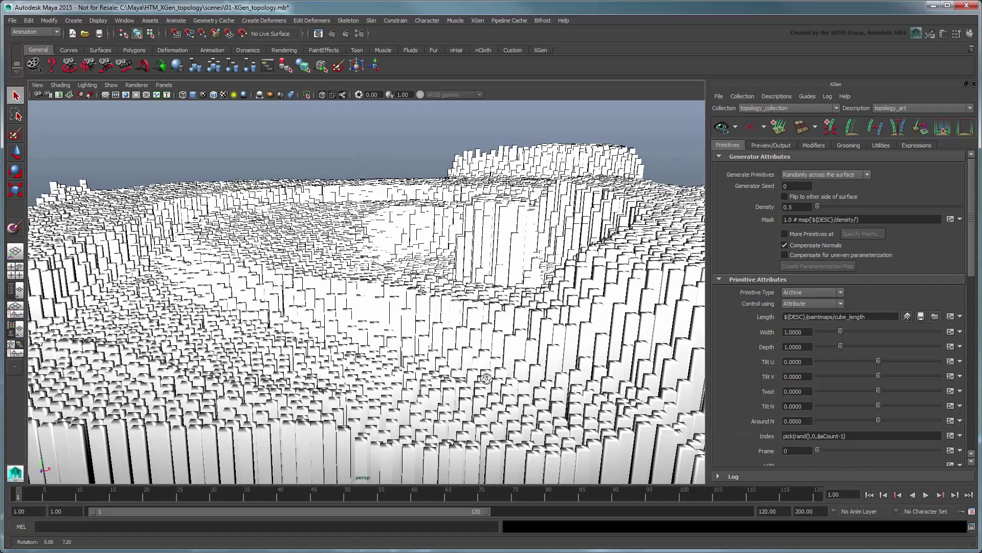
alt+drag(482, 384, 485, 405)
key(f)
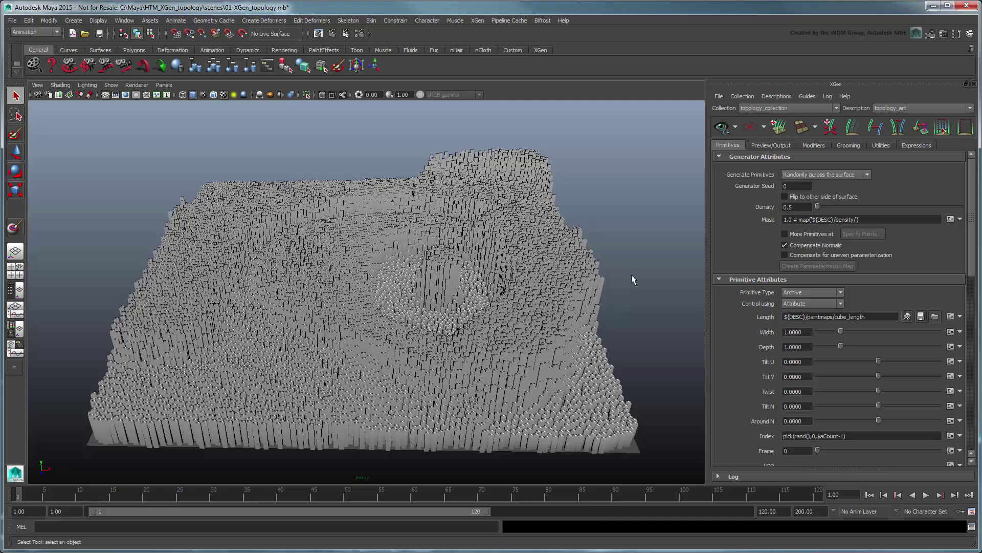
- Hide the cube preview, paint the length map's lower-left corner white, and regenerate the cubes
click(749, 128)
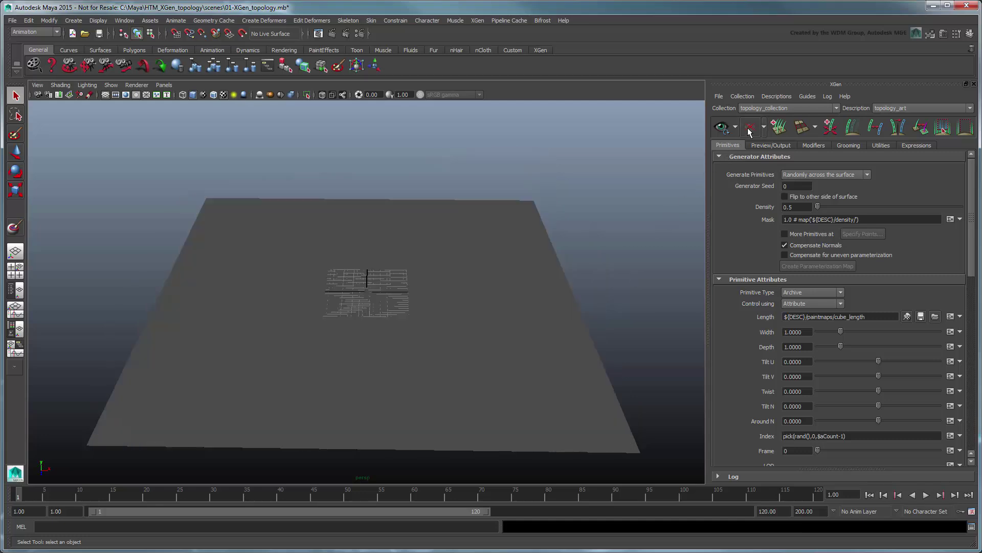
click(907, 316)
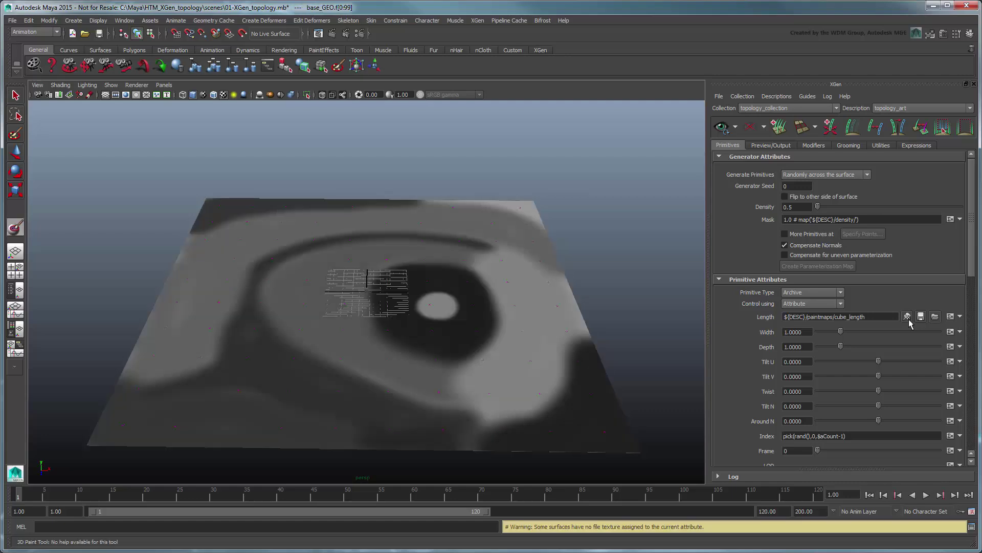
double_click(14, 228)
drag(352, 368, 311, 378)
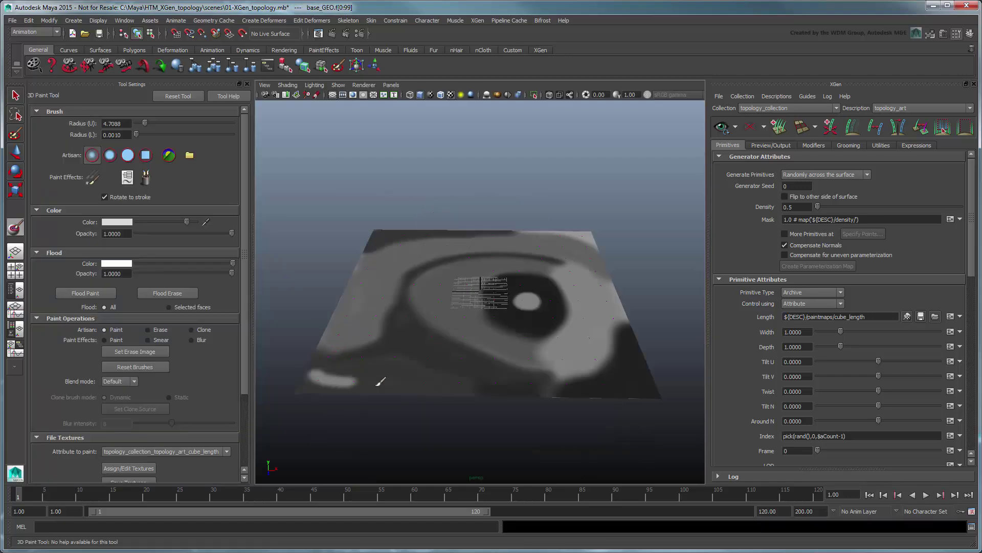
mouse_move(380, 383)
mouse_down()
mouse_move(355, 372)
mouse_move(441, 387)
mouse_up()
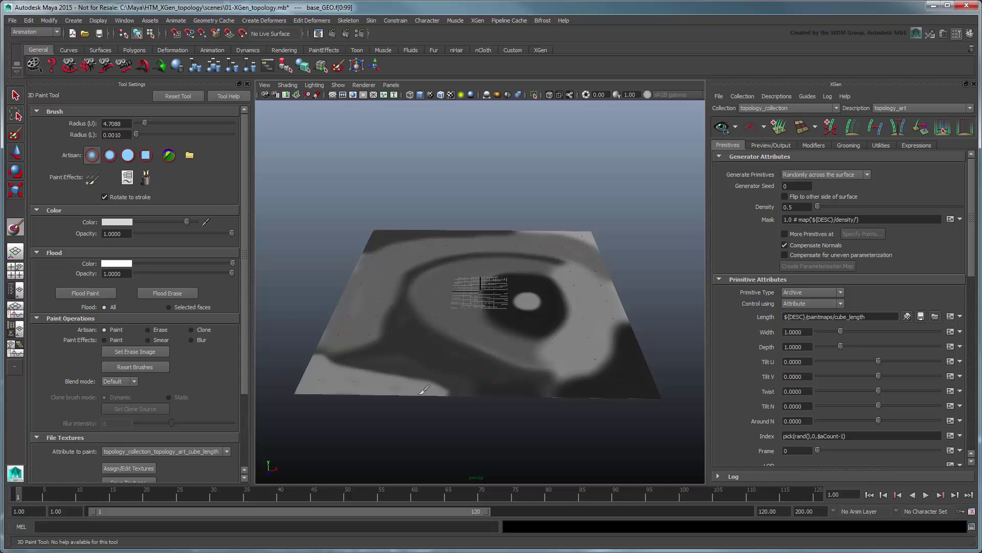
click(239, 84)
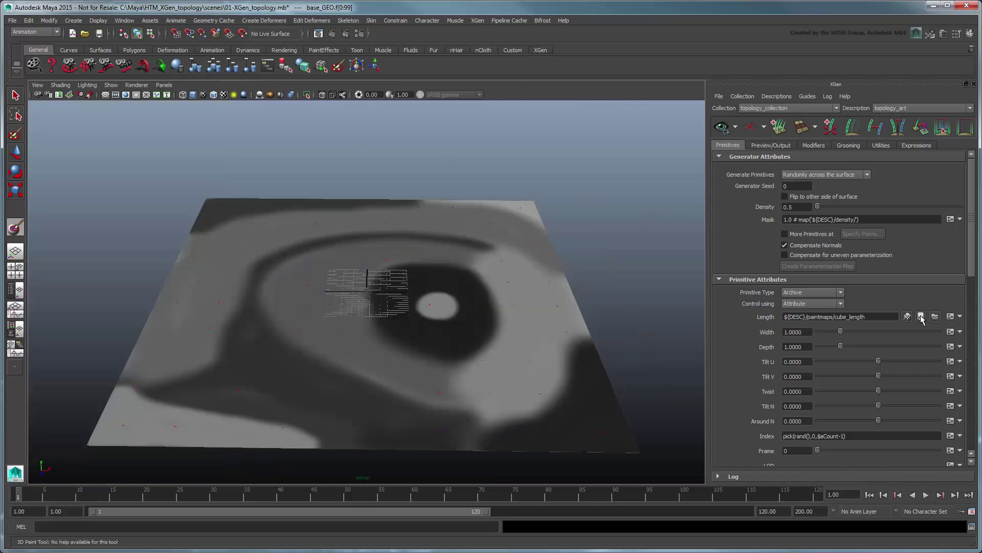
click(921, 315)
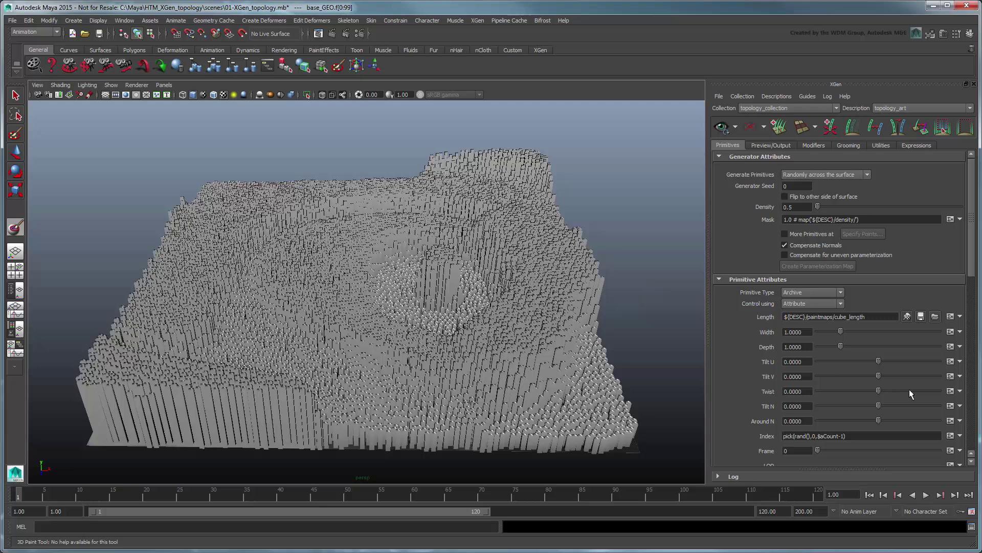
- Load the Geometry sample expression onto Twist and set its Width to 200
click(960, 392)
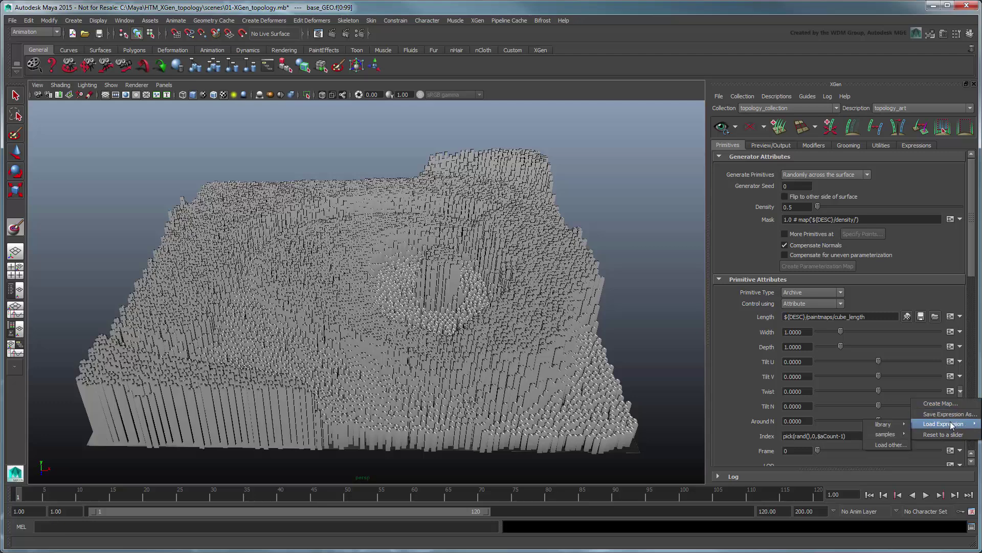
mouse_move(943, 423)
mouse_move(935, 453)
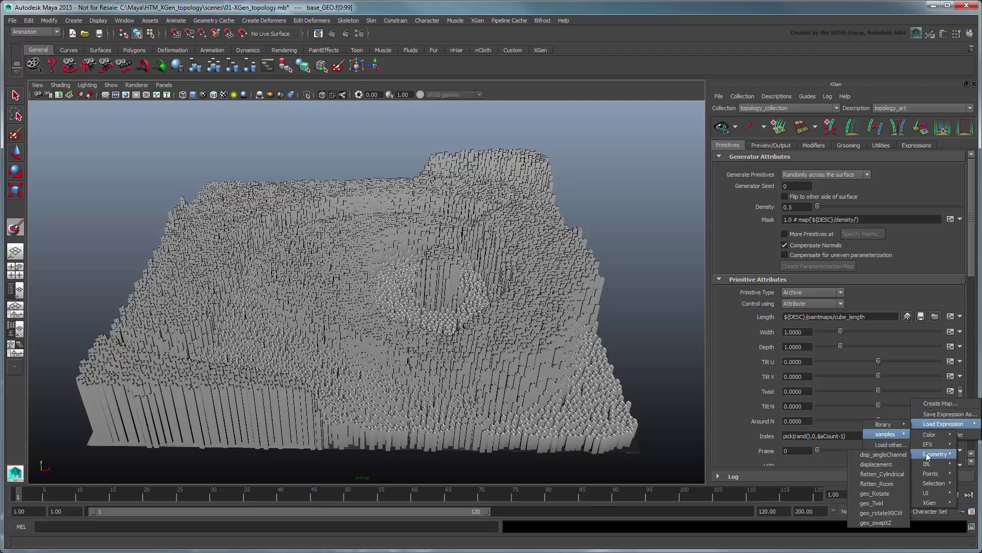
click(903, 482)
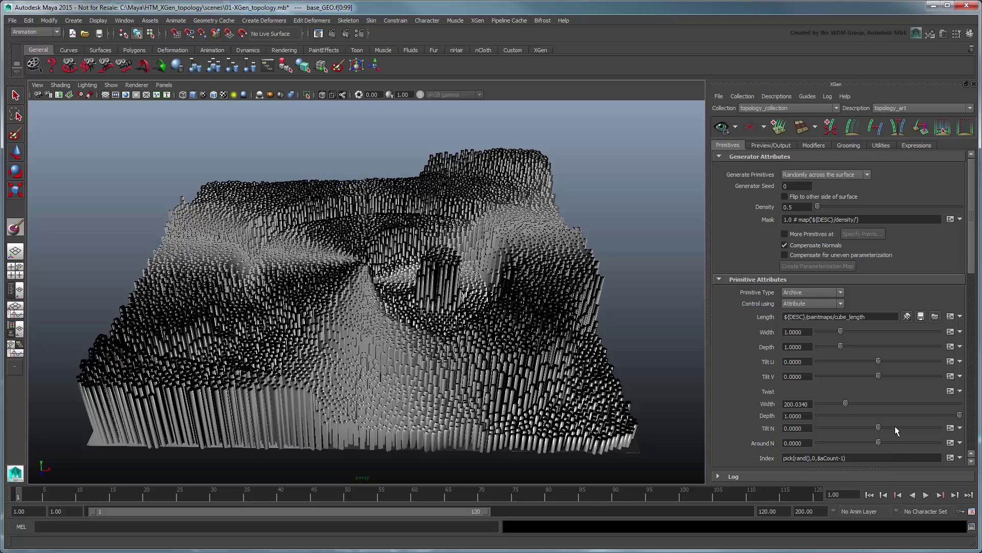
drag(847, 402, 828, 405)
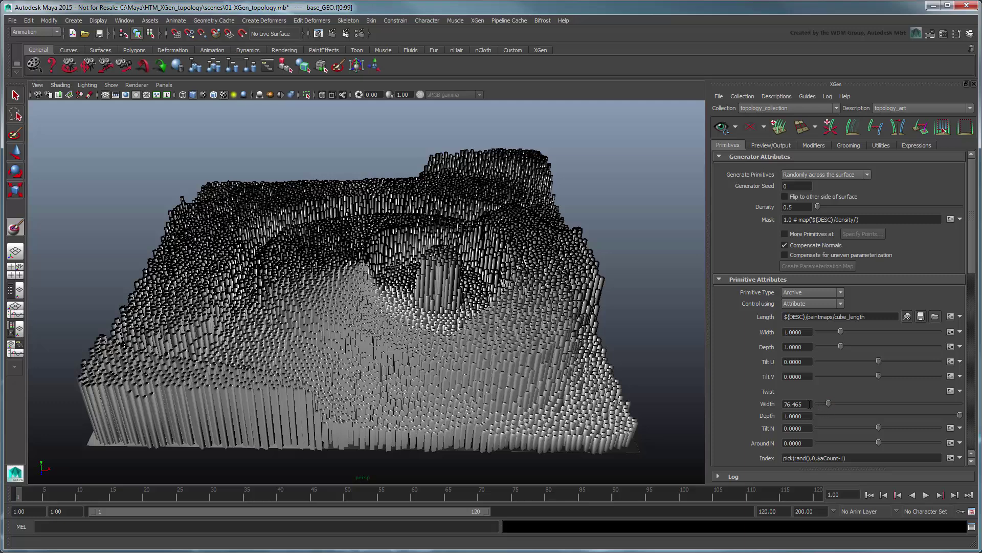
drag(814, 405, 760, 406)
text(200)
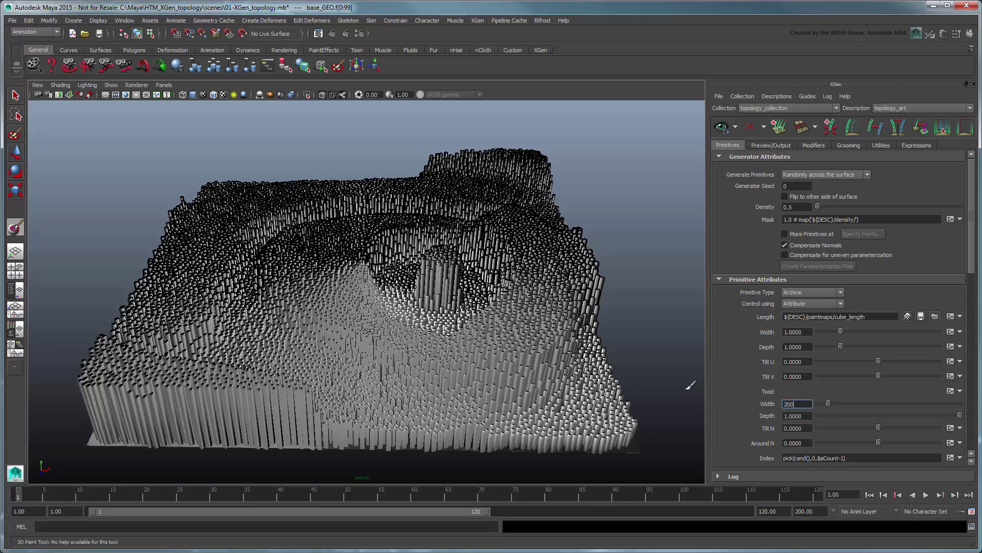
key(Return)
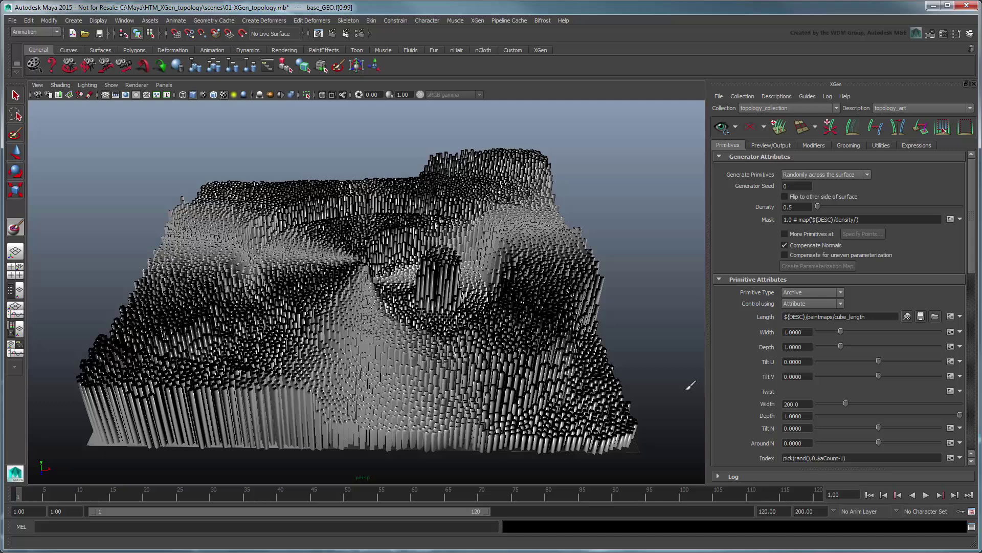
- Add the $frame variable to the length expression's scaling line and preview the growth
click(950, 316)
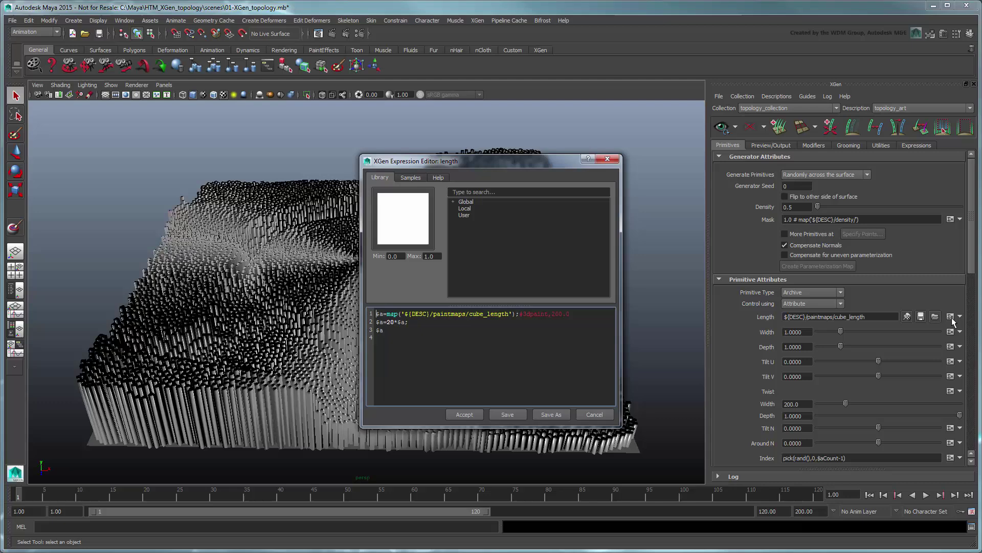
click(407, 323)
text(+)
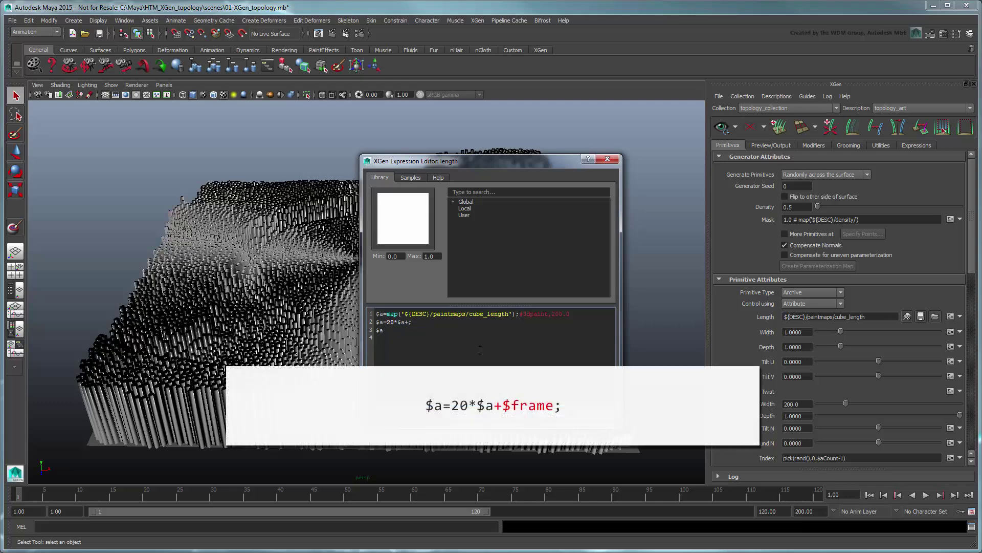
text($frame)
key(Return)
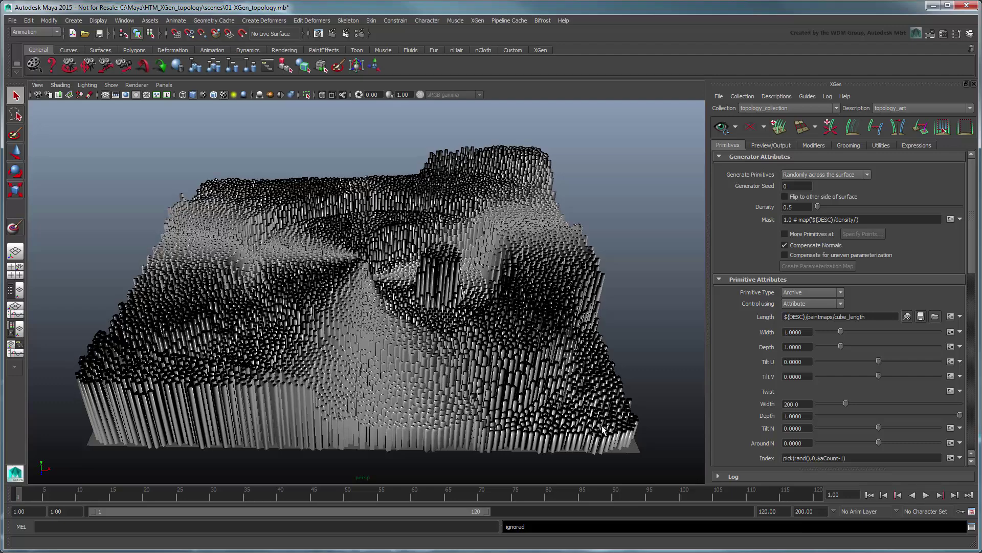
click(926, 496)
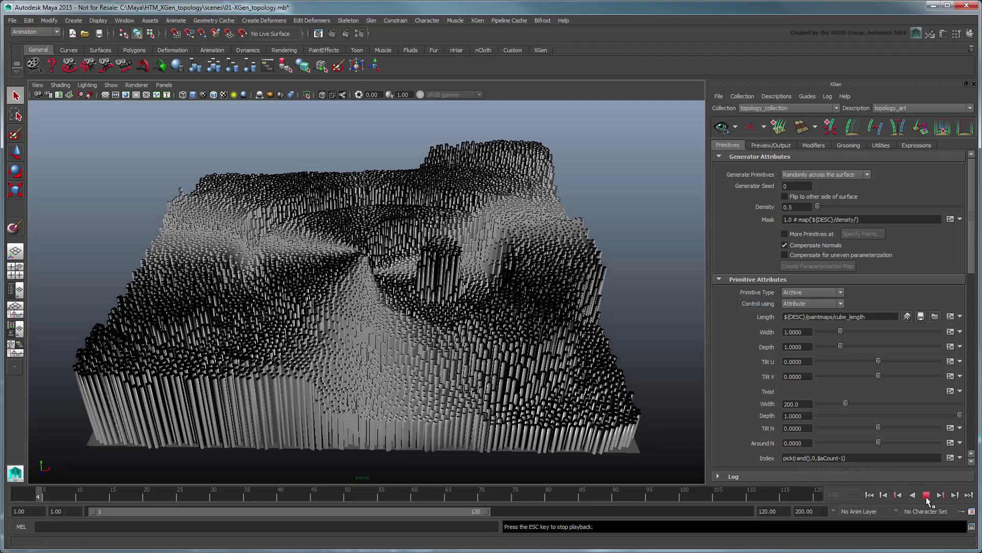
click(927, 496)
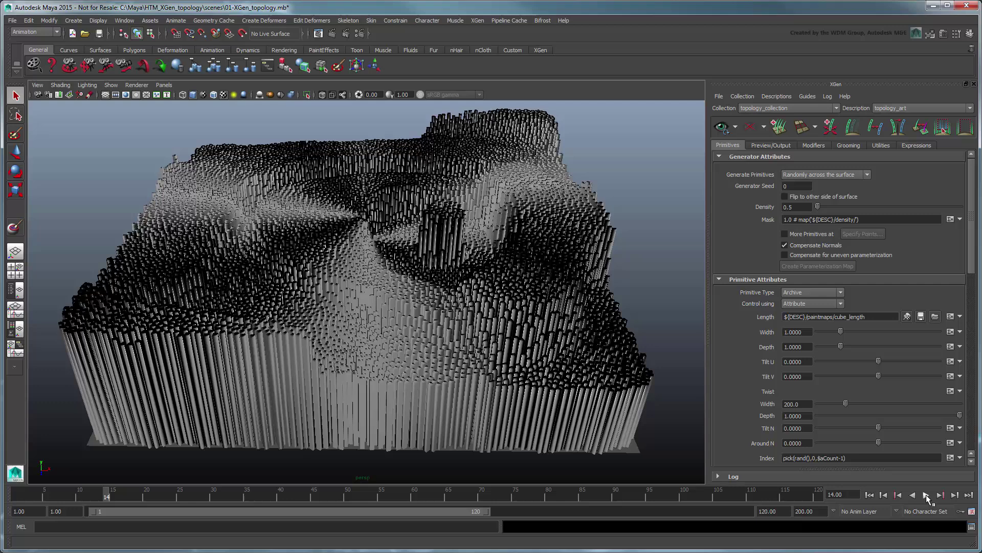
- Subtract 25 from $frame in the length expression and replay from frame 1
click(950, 317)
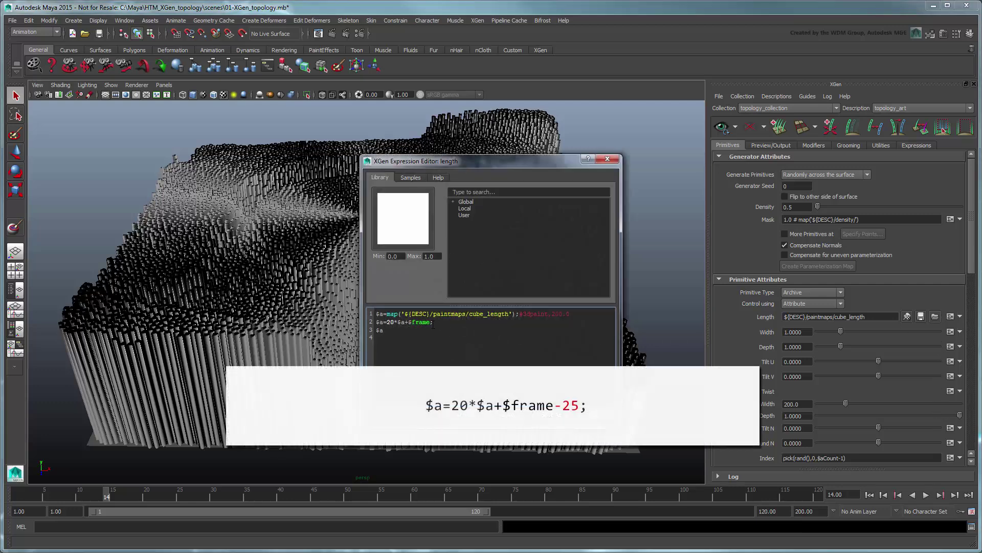
text(-2)
text(5)
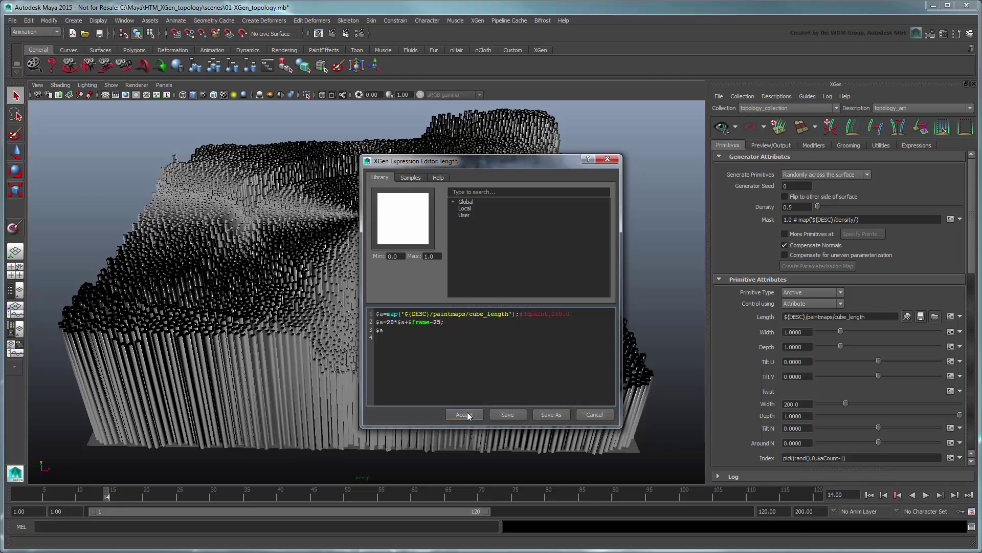
click(468, 412)
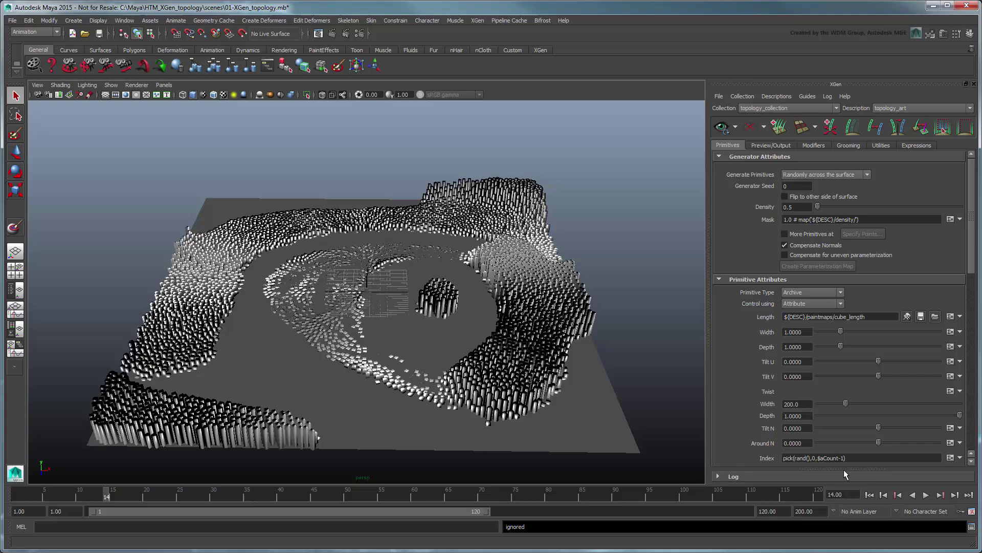
click(870, 494)
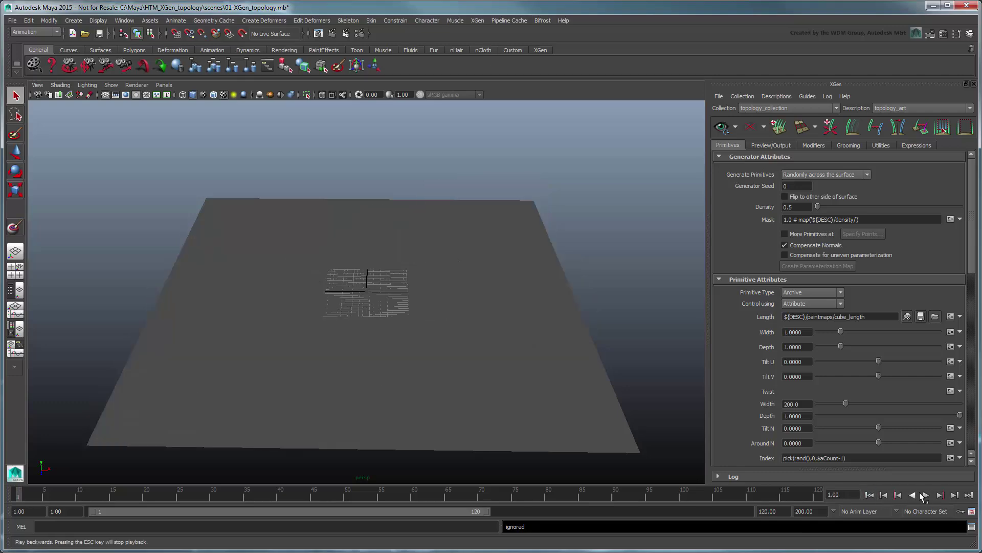
click(926, 494)
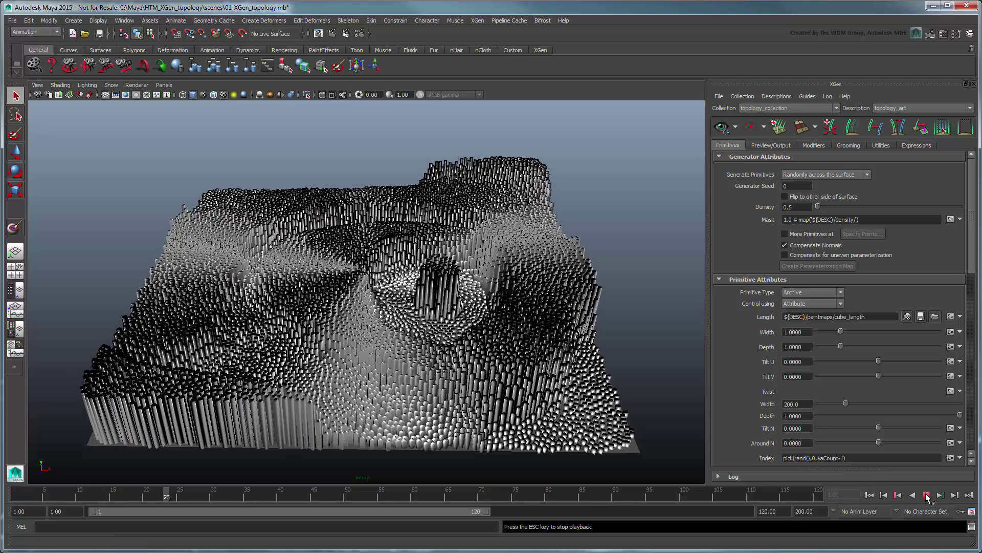
- Change the twist $width to 200+20*$frame and replay the swirl from the first frame
click(926, 495)
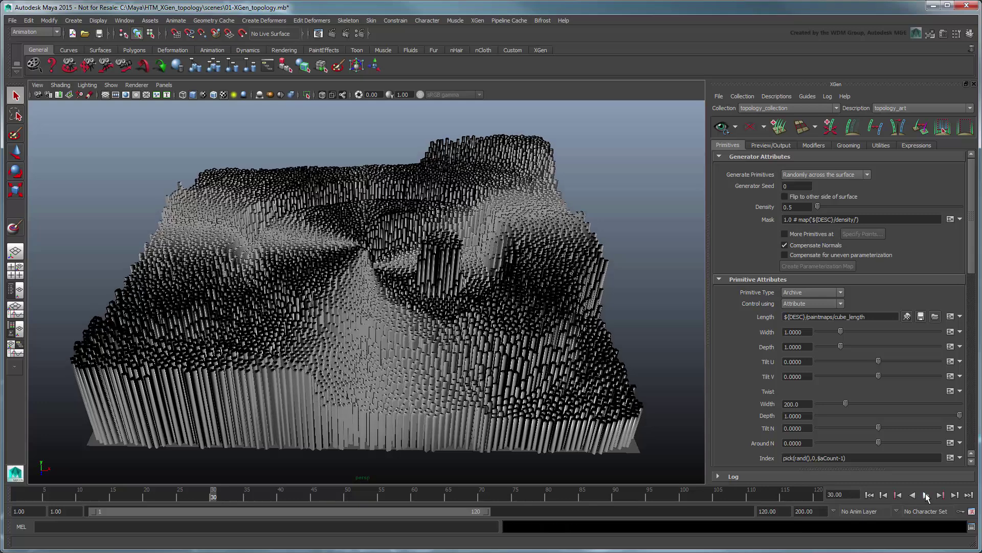
click(951, 390)
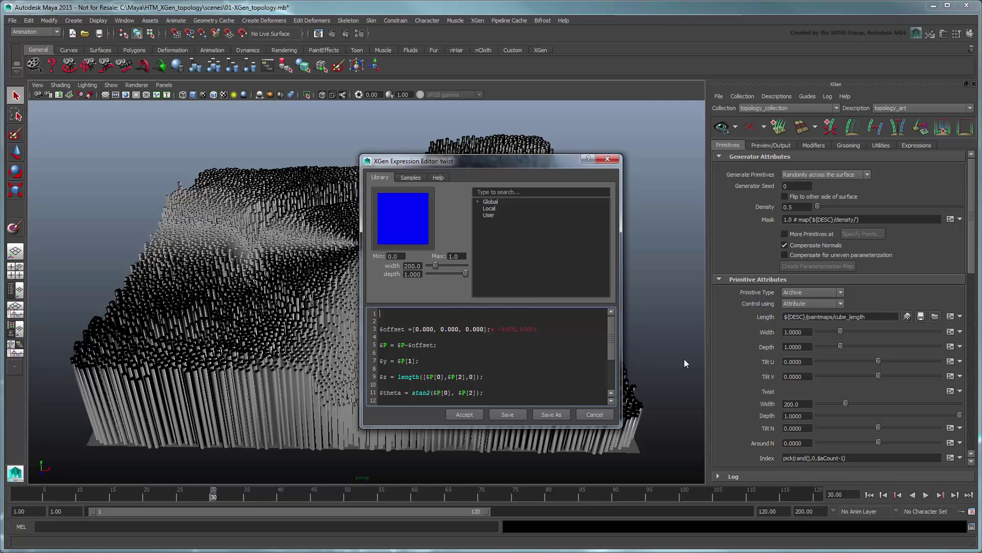
scroll(491, 352, down, 2)
scroll(491, 352, down, 1)
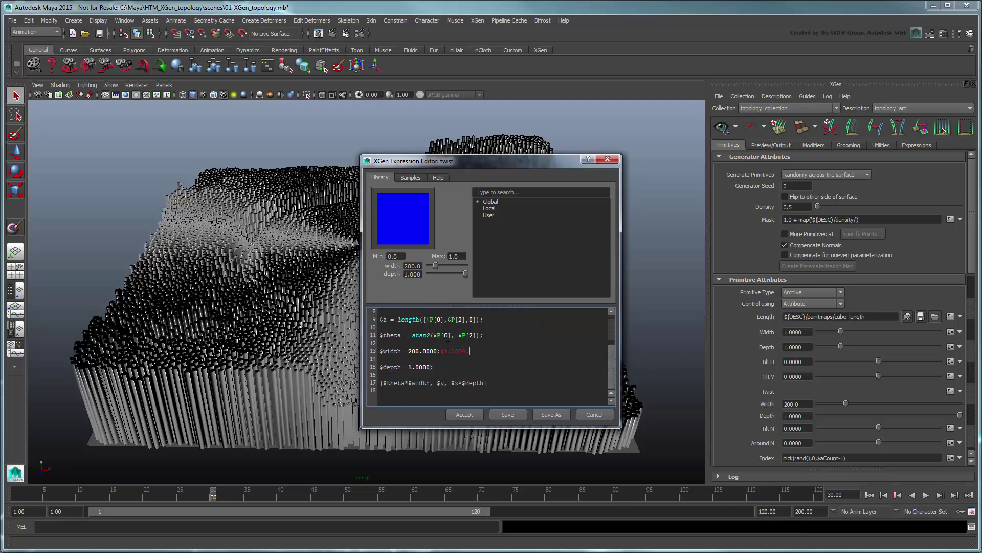
text(+20)
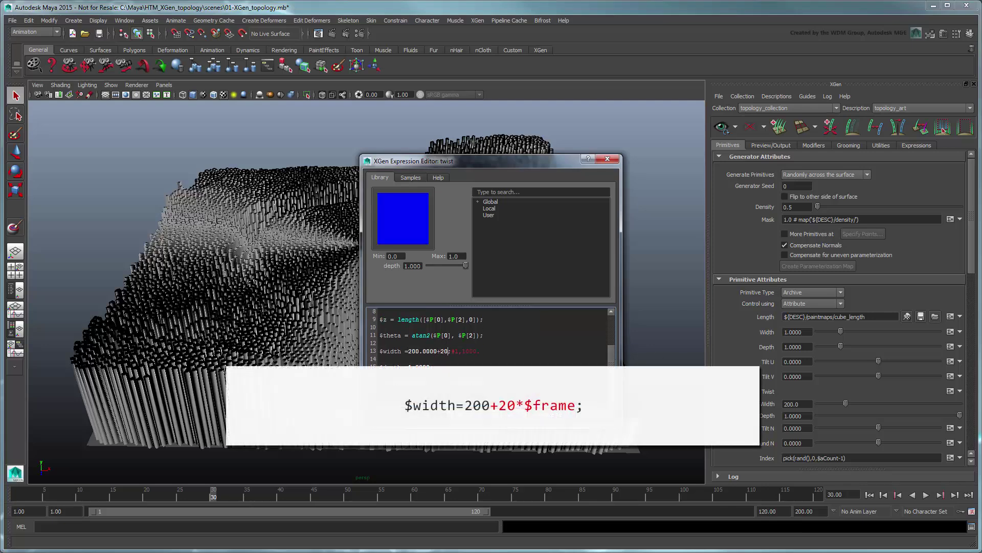
text($frame)
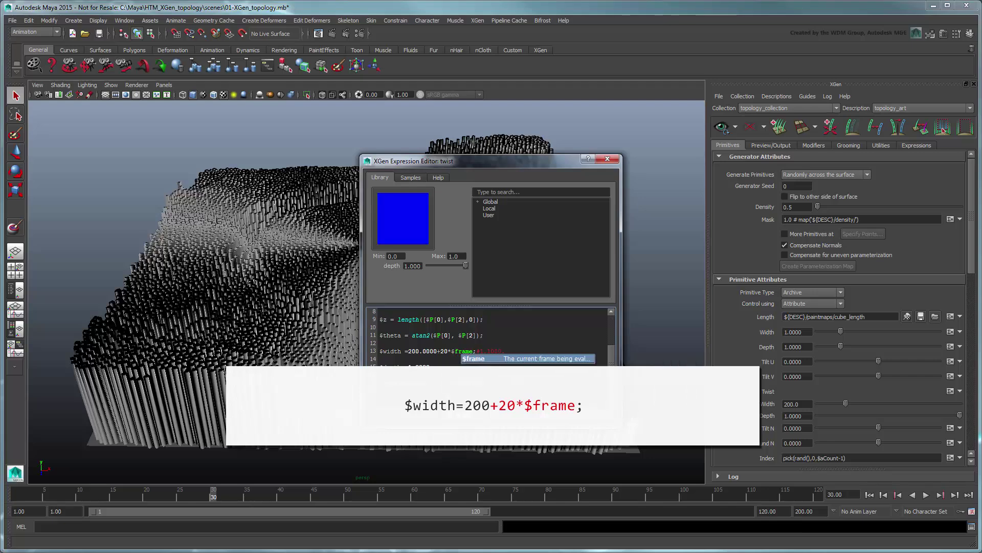
key(End)
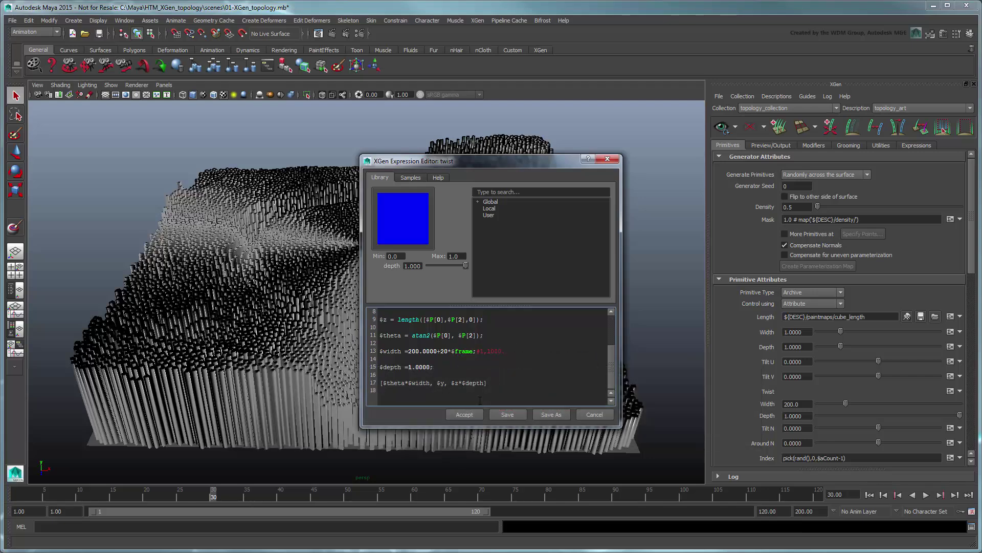
click(472, 415)
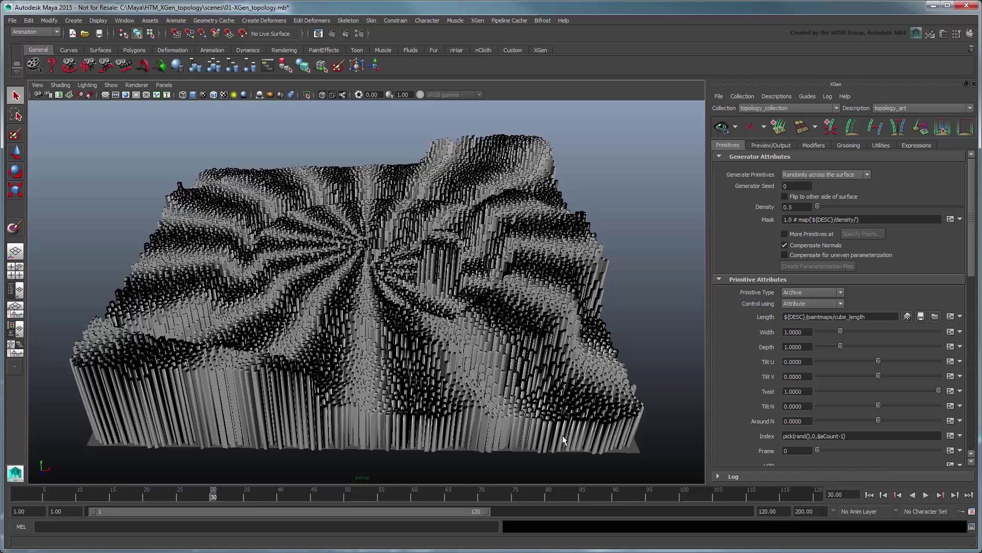
click(871, 496)
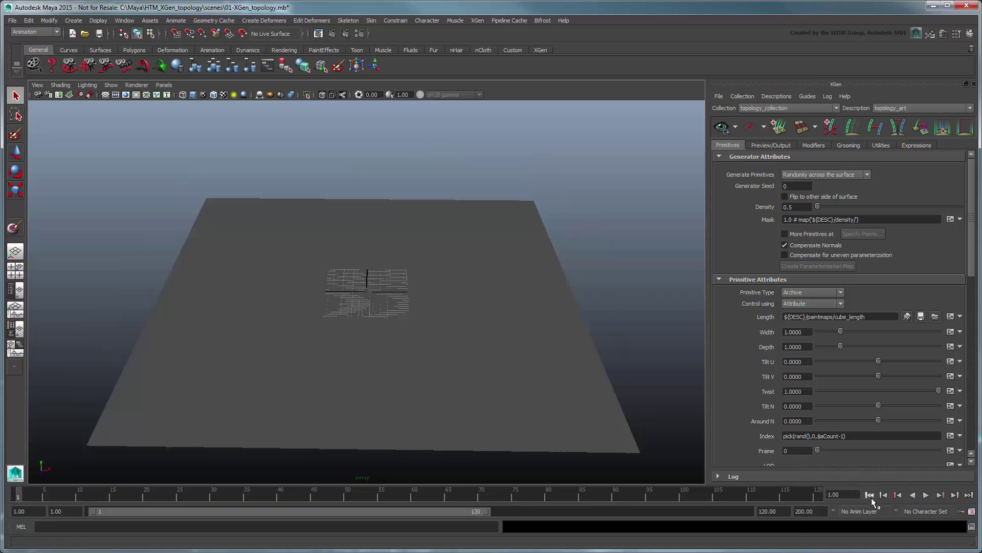
click(925, 495)
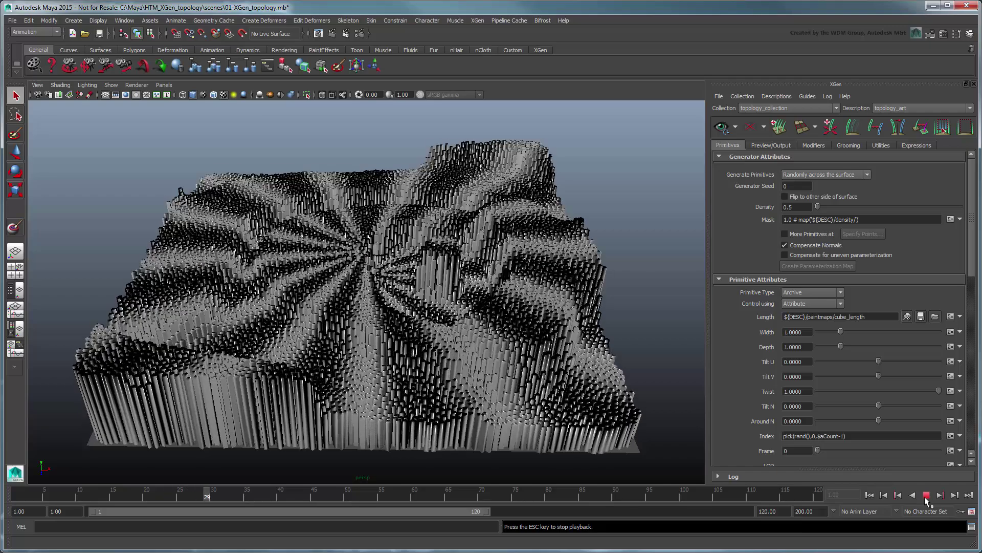
click(925, 495)
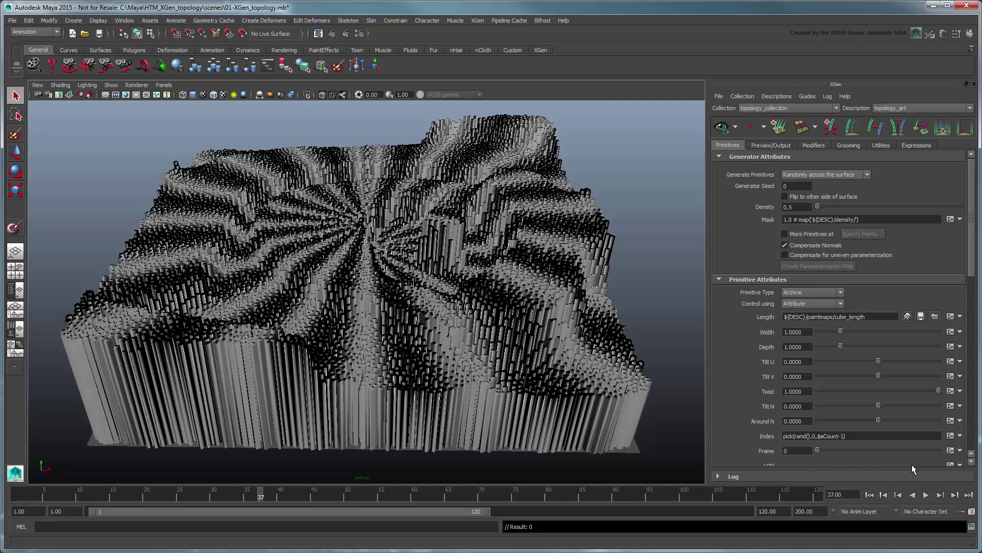
- Replace length expression line 2 with $a=$a*($a+$frame); and replay from the start
click(950, 316)
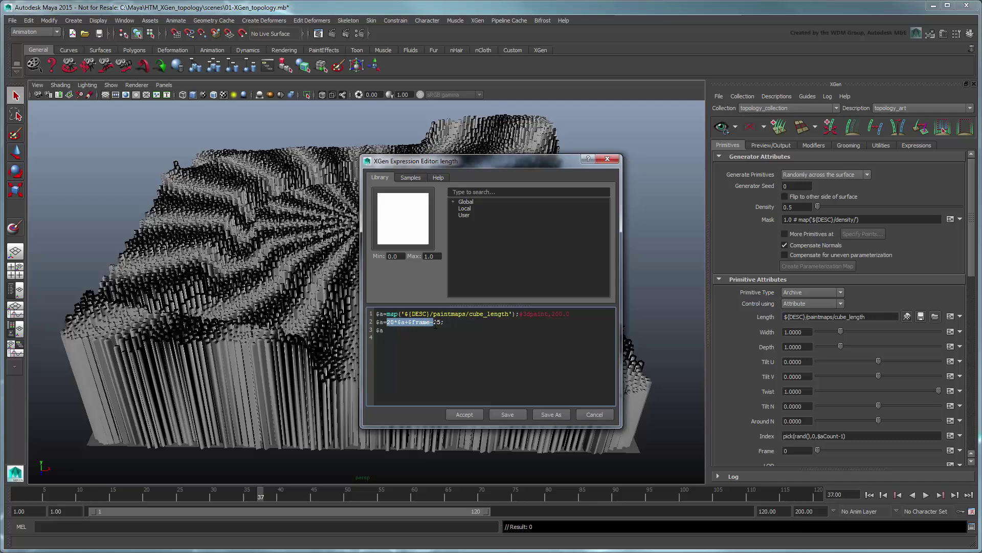
drag(387, 322, 444, 322)
key(BackSpace)
text($a=$a)
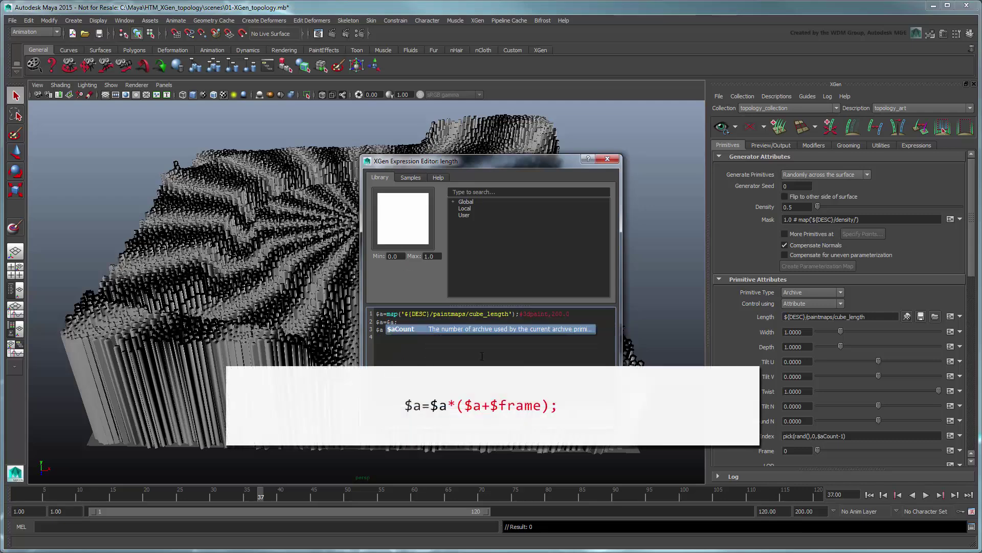
text(*($a+$frame);)
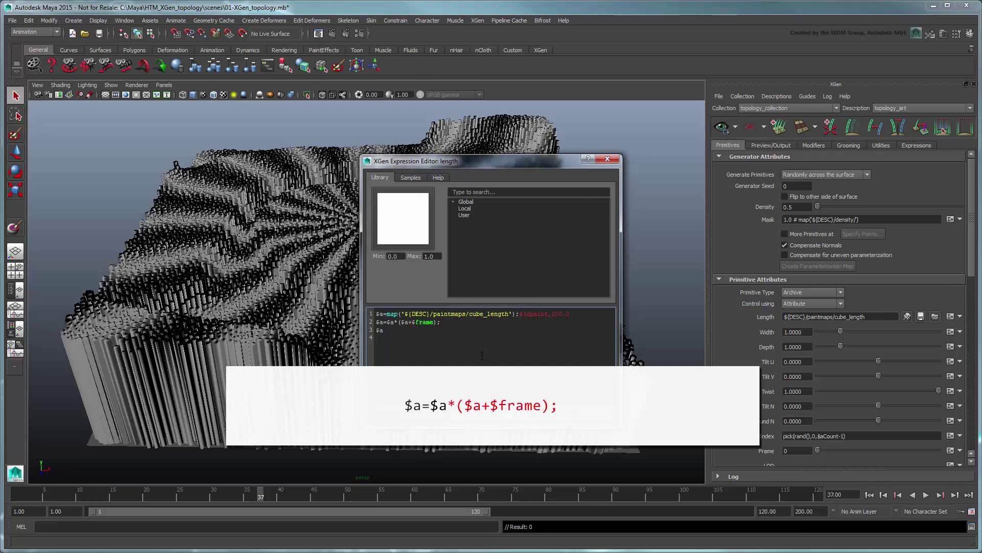
click(465, 413)
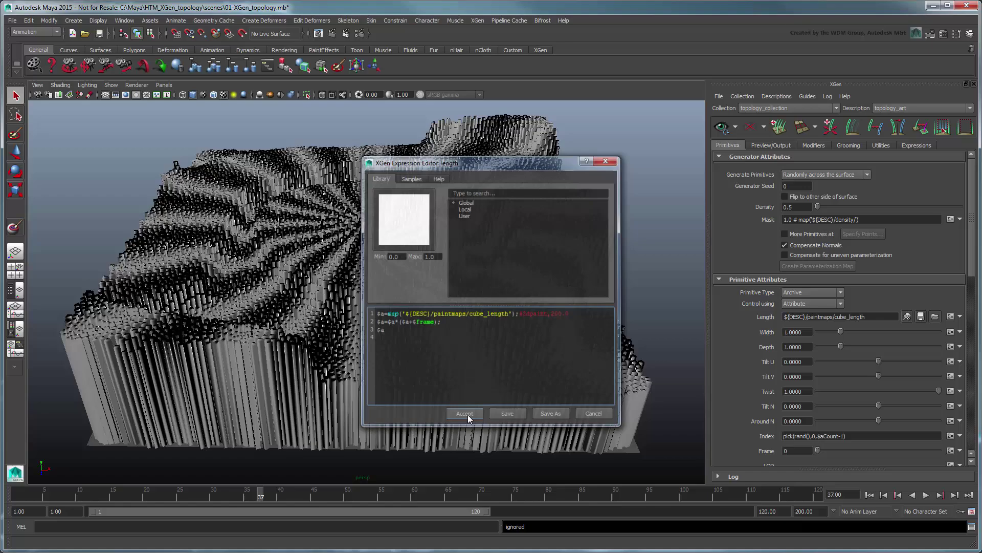
click(870, 495)
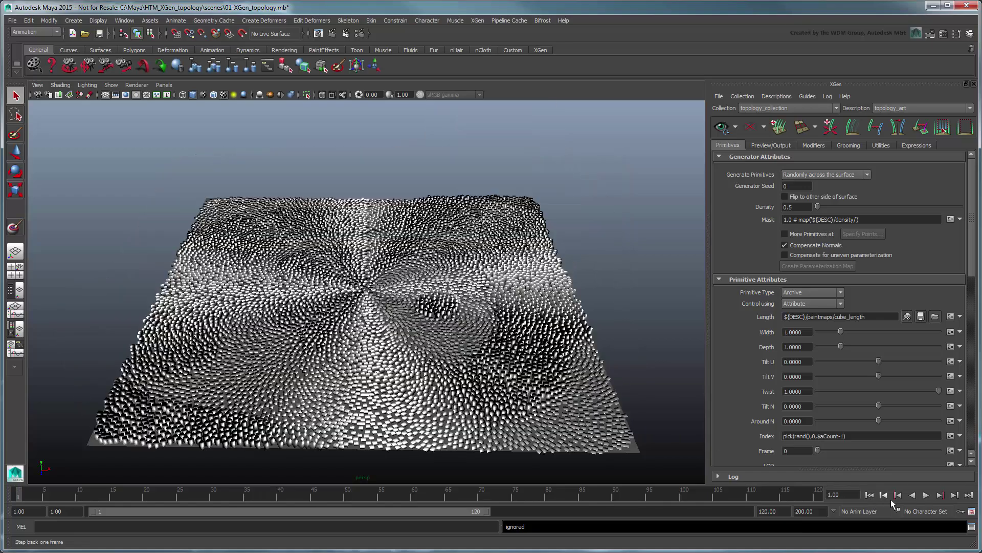
click(926, 495)
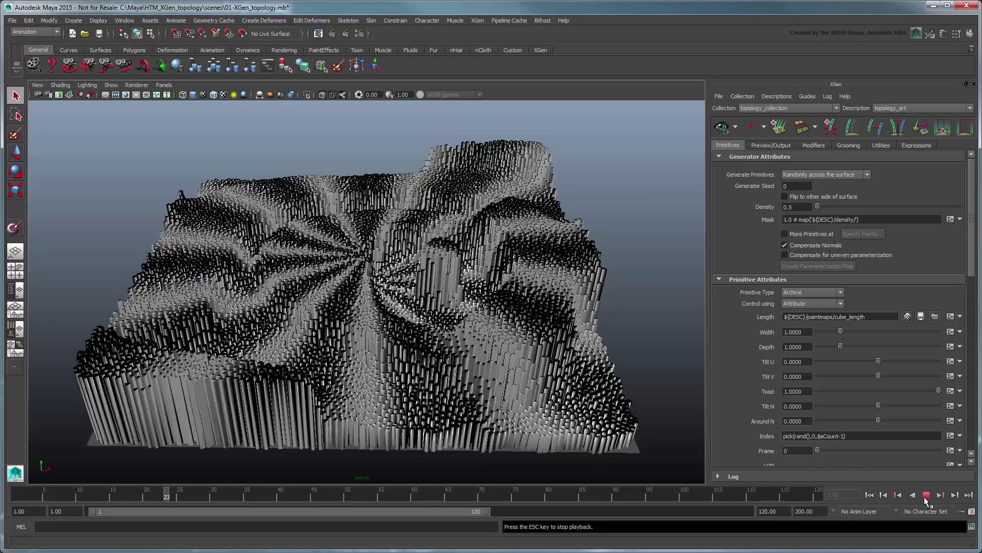
- Add a color-type root_color custom shader parameter in Preview/Output and rename its new map
click(926, 495)
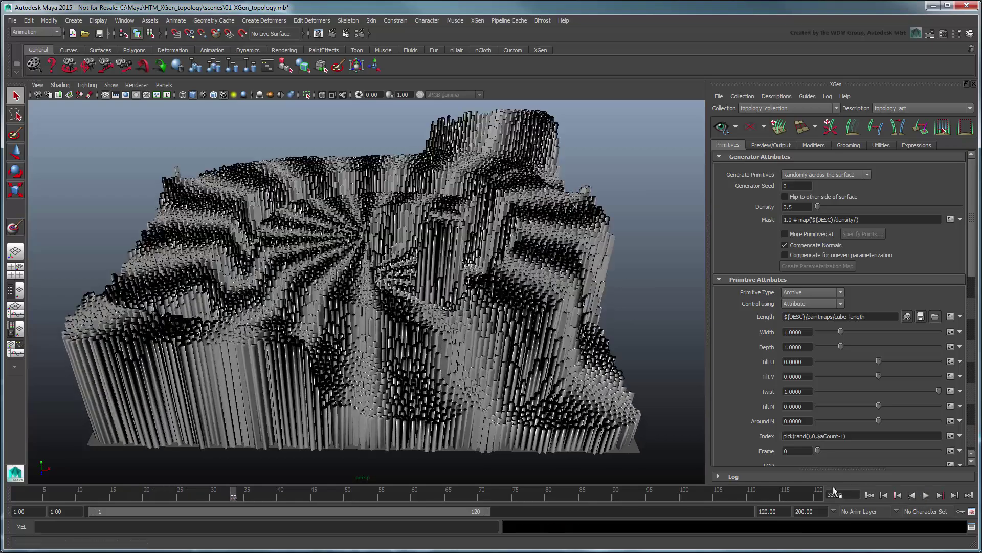
click(755, 146)
scroll(829, 292, down, 5)
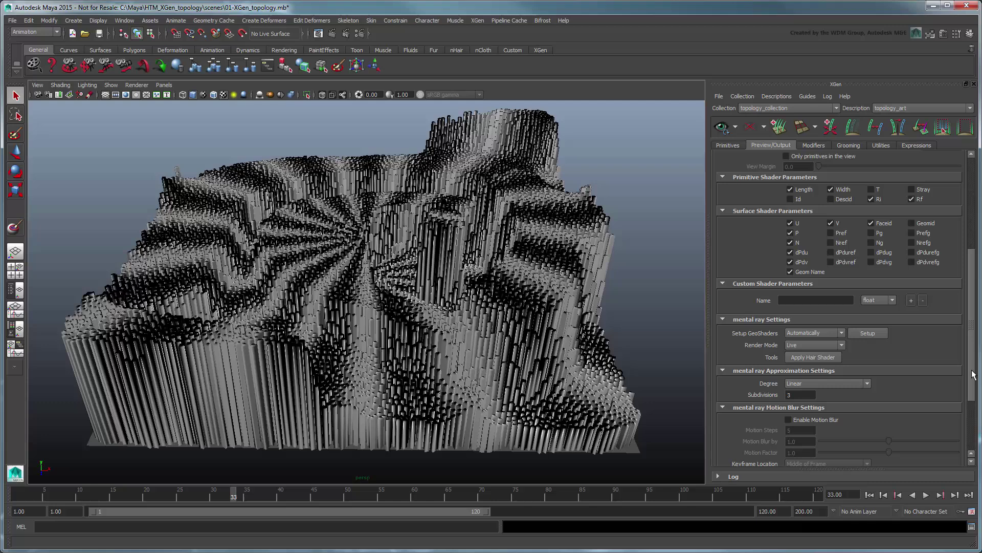
text(root_color)
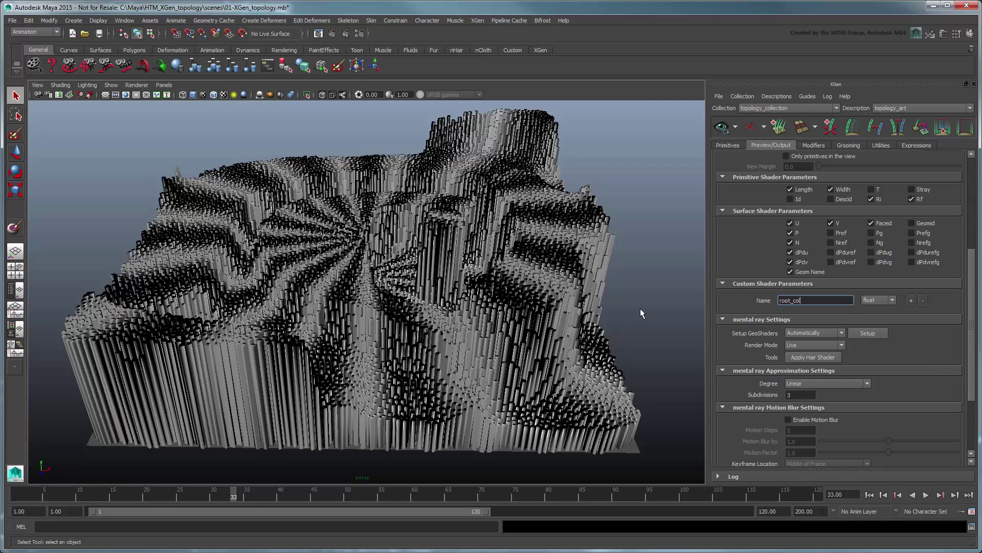
click(879, 301)
click(910, 302)
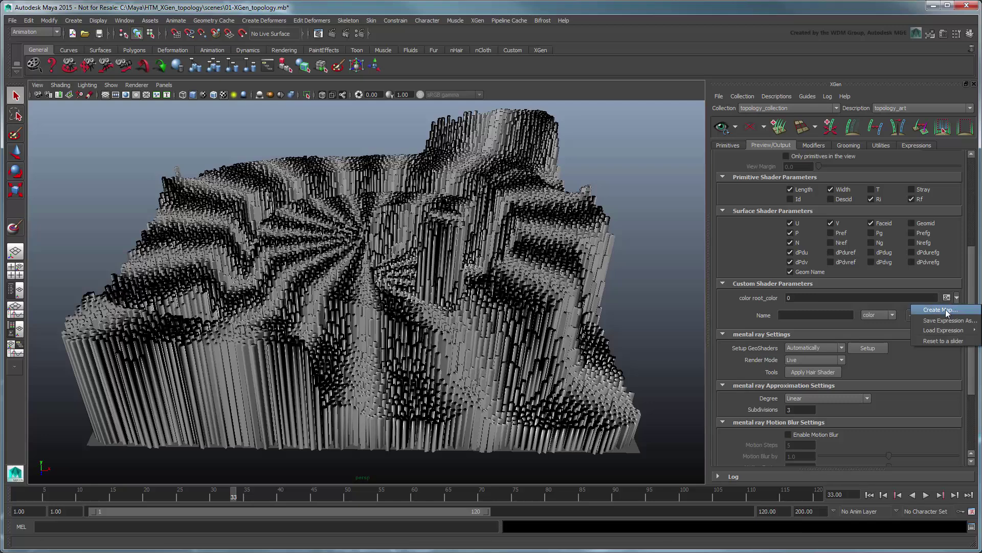
drag(598, 276, 398, 270)
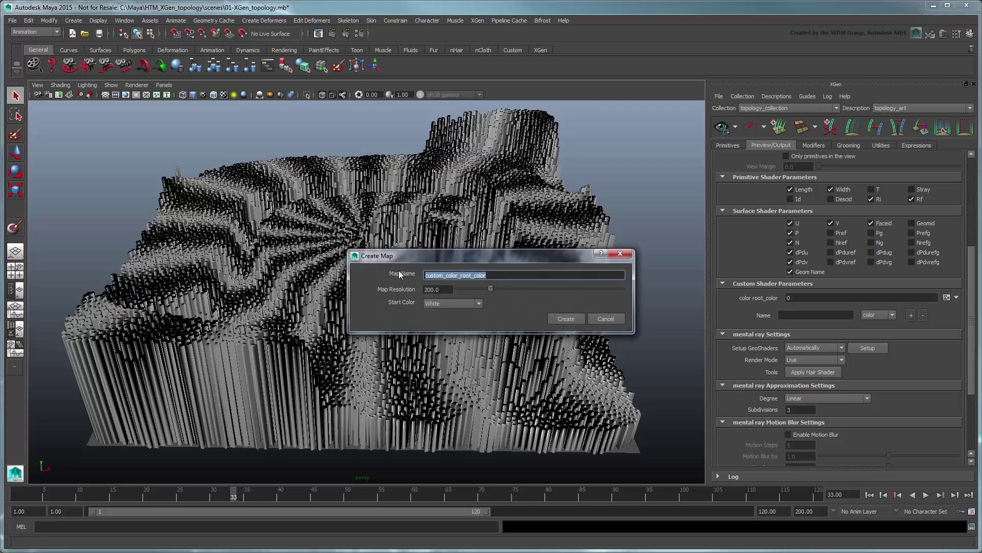
text(topology_art_color_map)
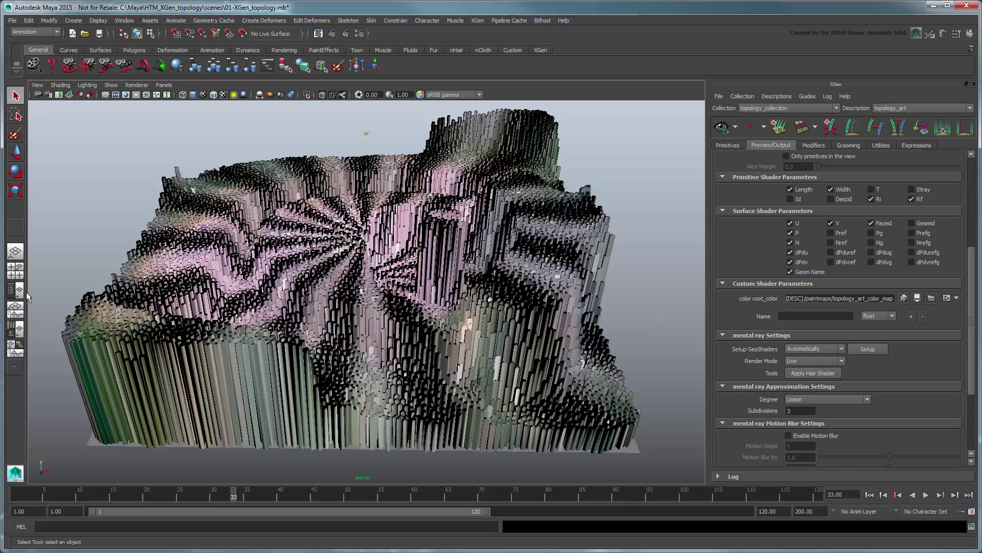
- Hide topology_art from the Outliner with Ctrl+H, then select the base_GEO plane in perspective view
click(26, 291)
click(96, 170)
key(ctrl+h)
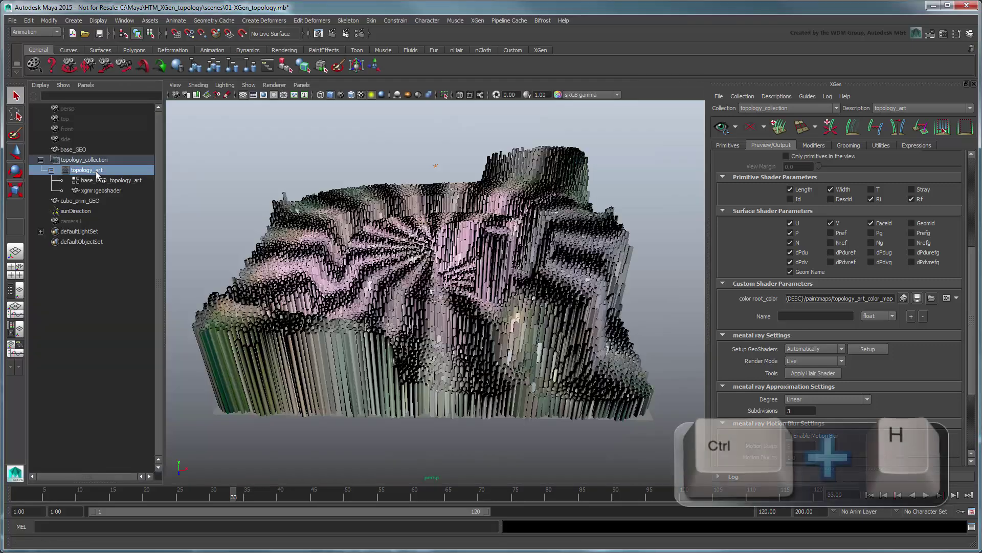
key(ctrl+h)
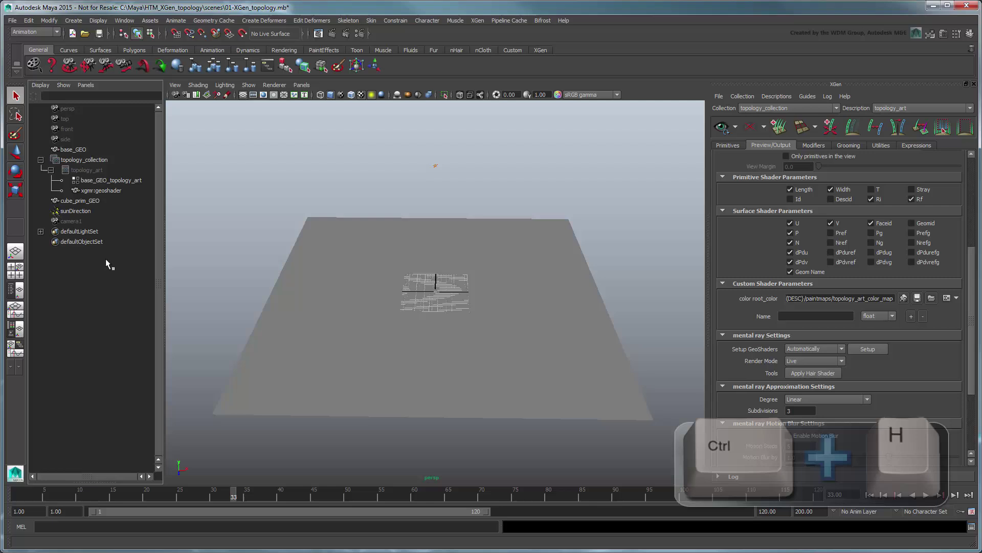
click(15, 251)
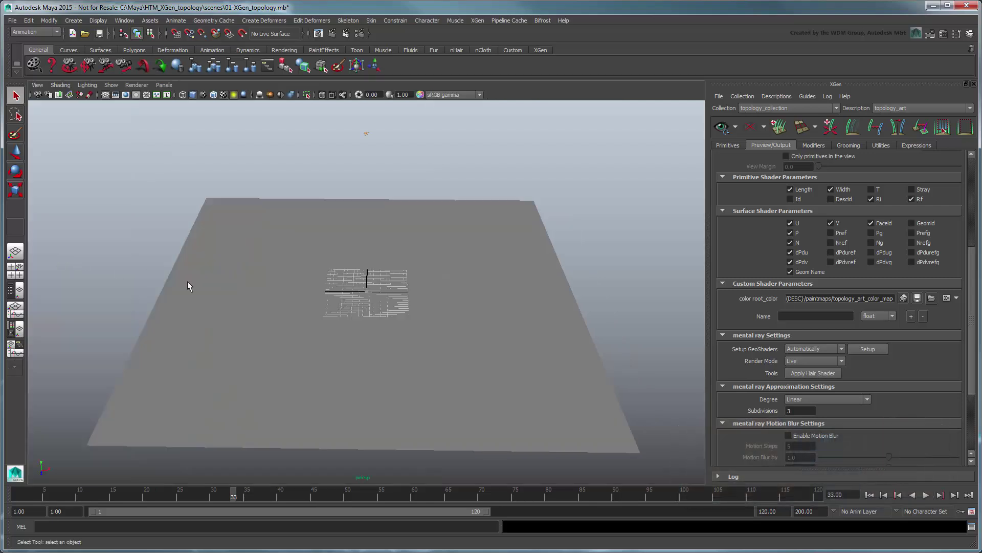
click(235, 296)
- Create the topology_canyon description using the Custom Geometry/Archives primitive type
click(472, 21)
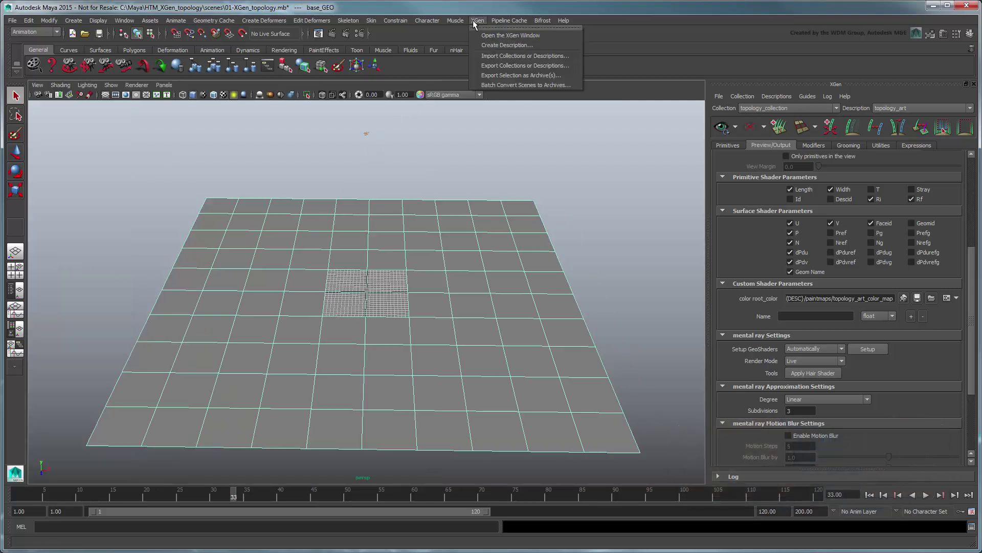
click(541, 44)
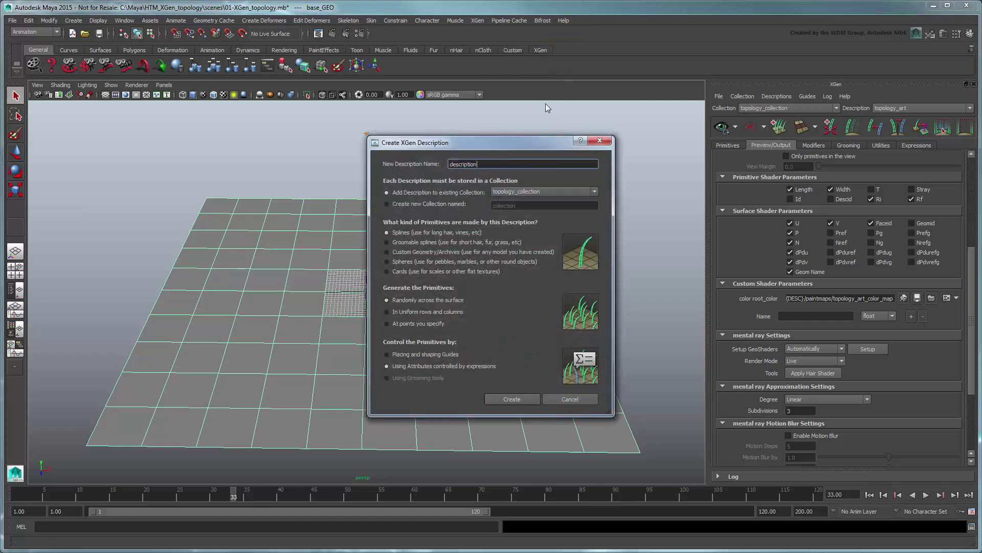
double_click(474, 162)
text(topology_canyon)
click(443, 251)
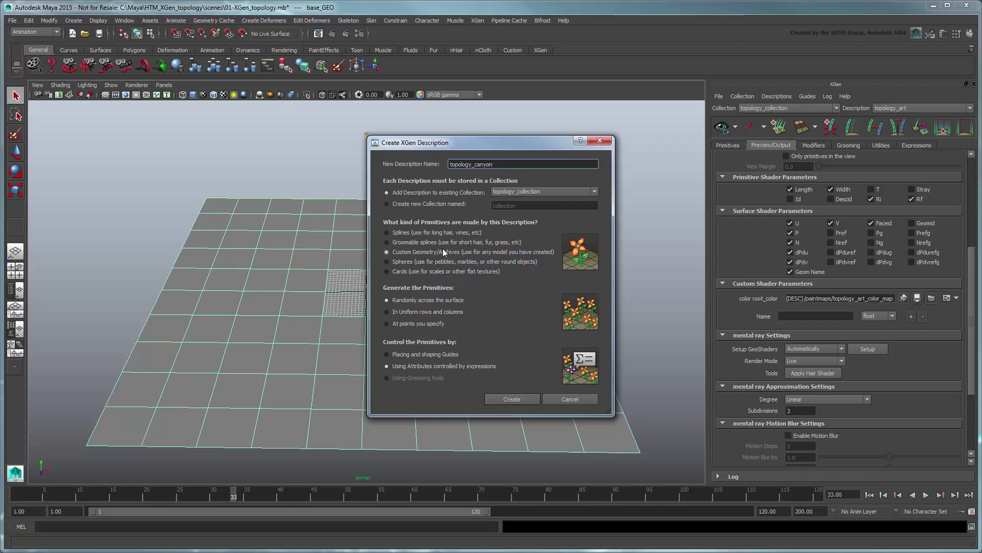
click(509, 398)
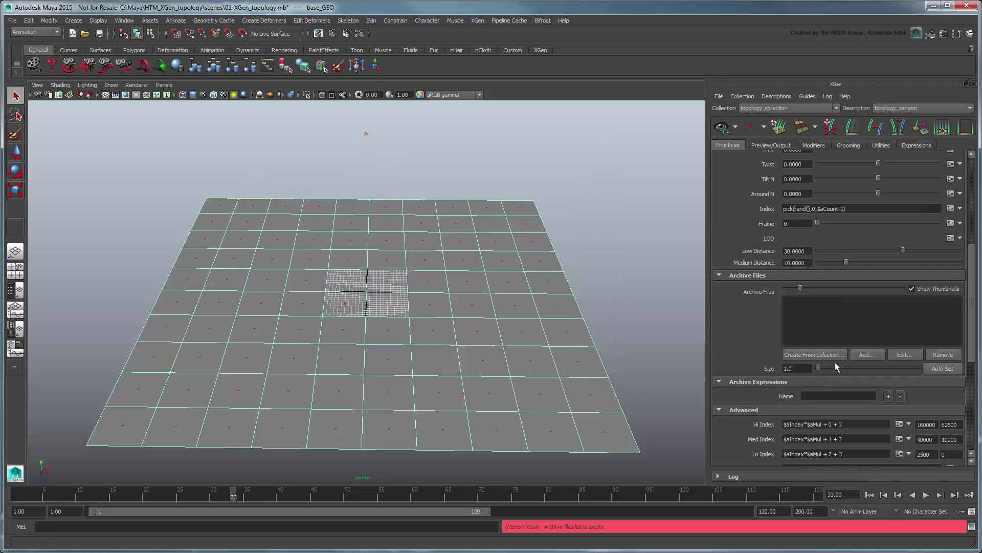
- Add cube_prim.xarc from the xgen/archives folder to Archive Files
click(882, 353)
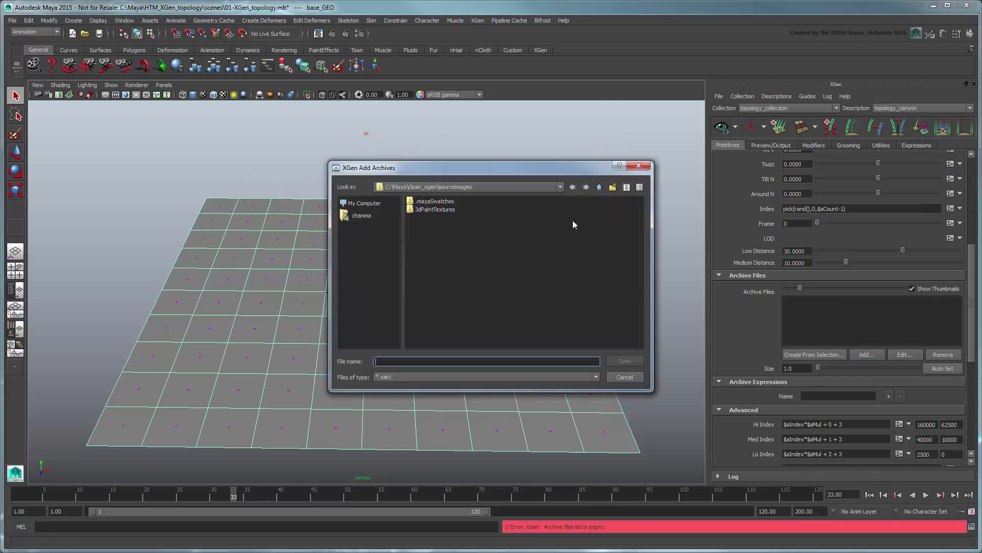
double_click(432, 234)
double_click(424, 217)
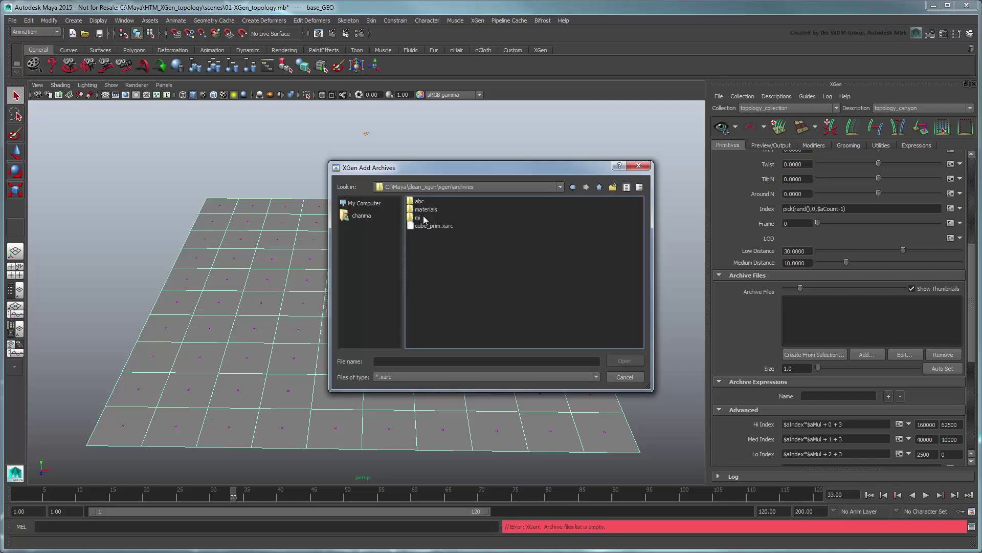
click(435, 226)
click(620, 364)
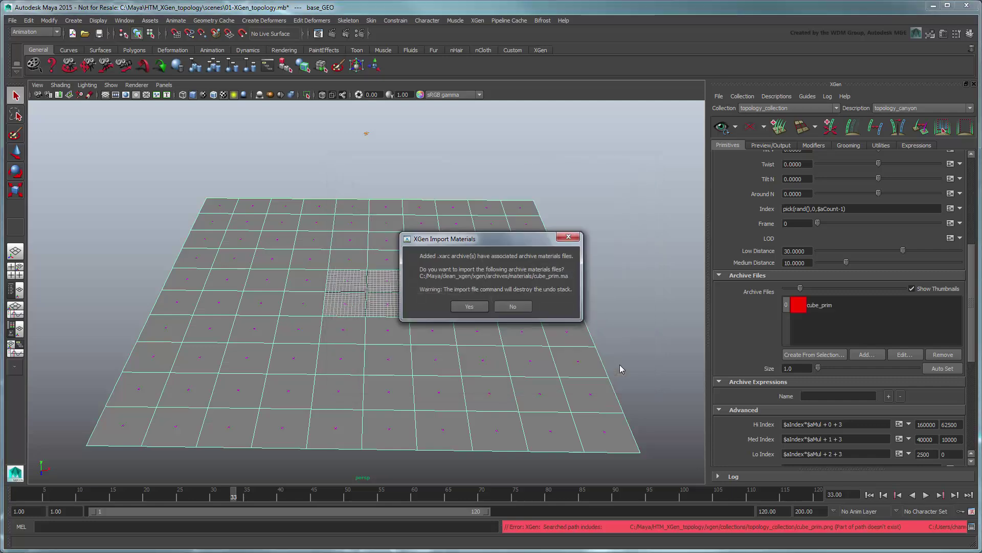
- Drive Length with a new paint map named canyon_length at resolution 200
click(525, 307)
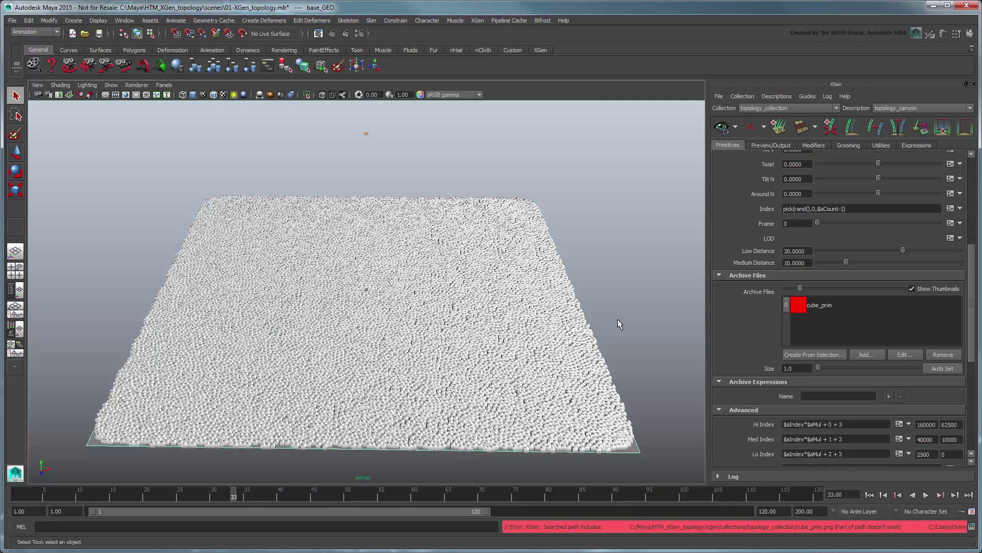
click(971, 227)
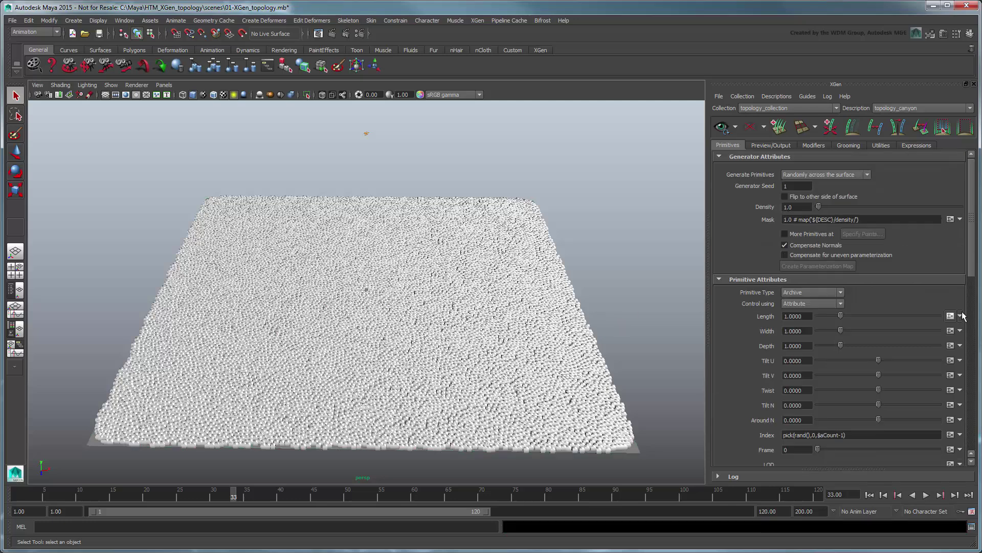
click(950, 330)
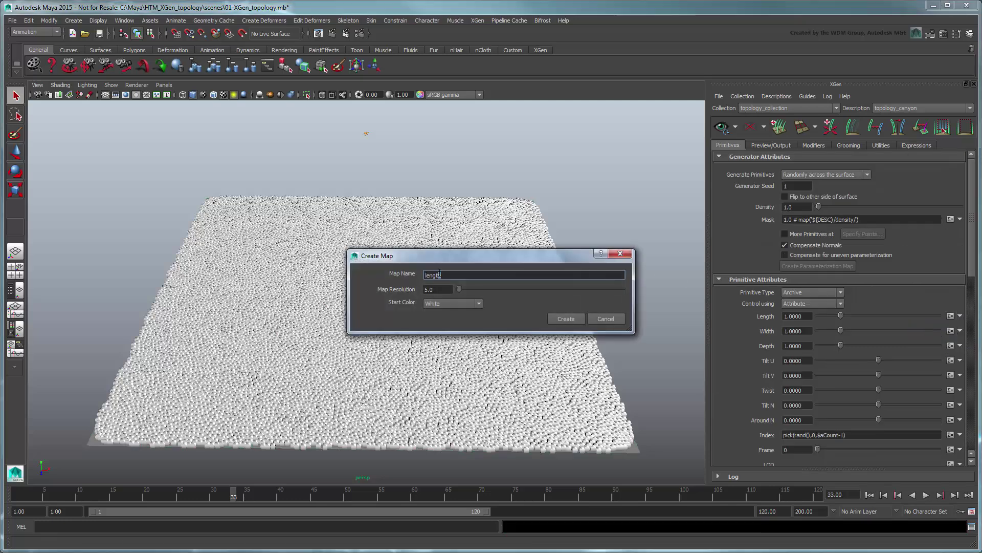
key(Home)
text(canyon_)
key(Tab)
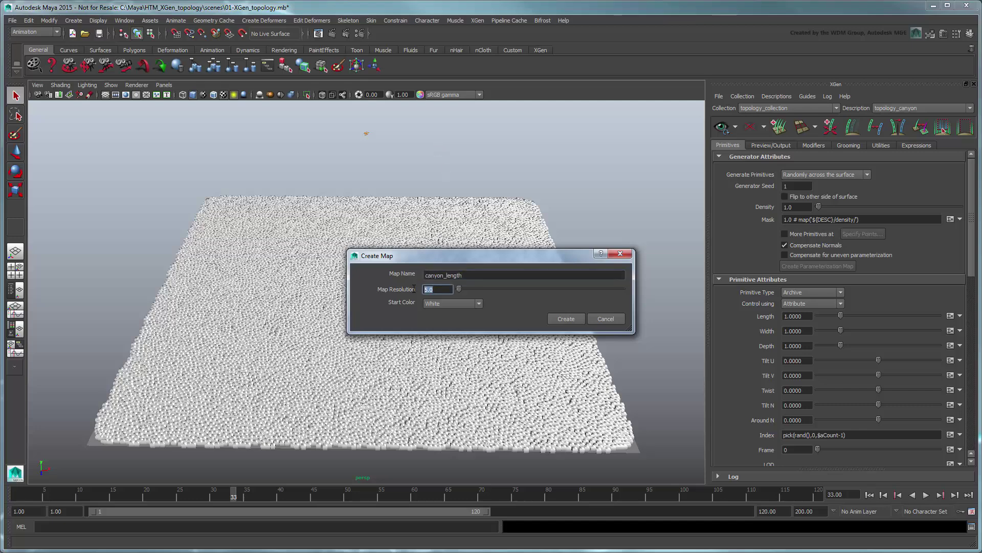
text(200)
click(564, 318)
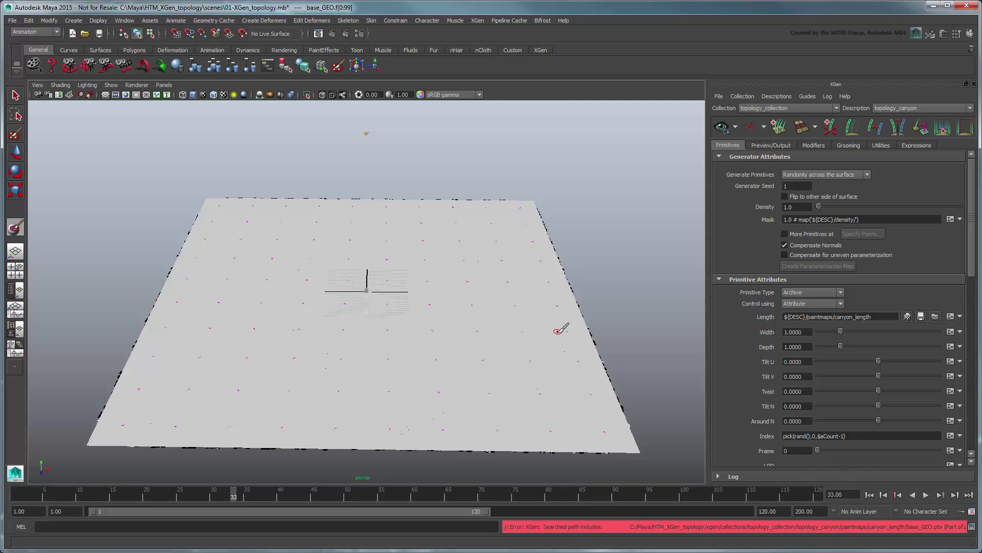
- Show non-DAG texture nodes in the Outliner and select file3
click(16, 290)
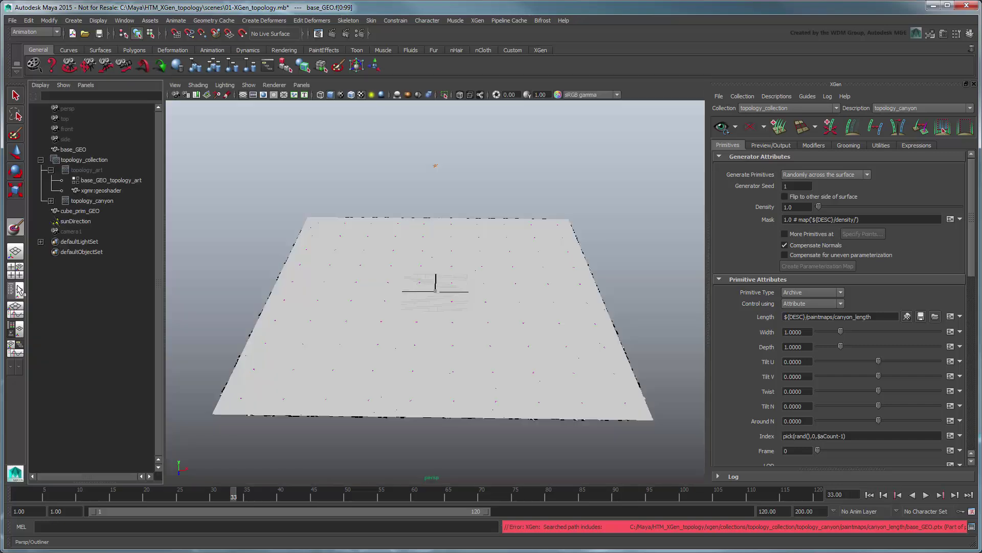
click(40, 84)
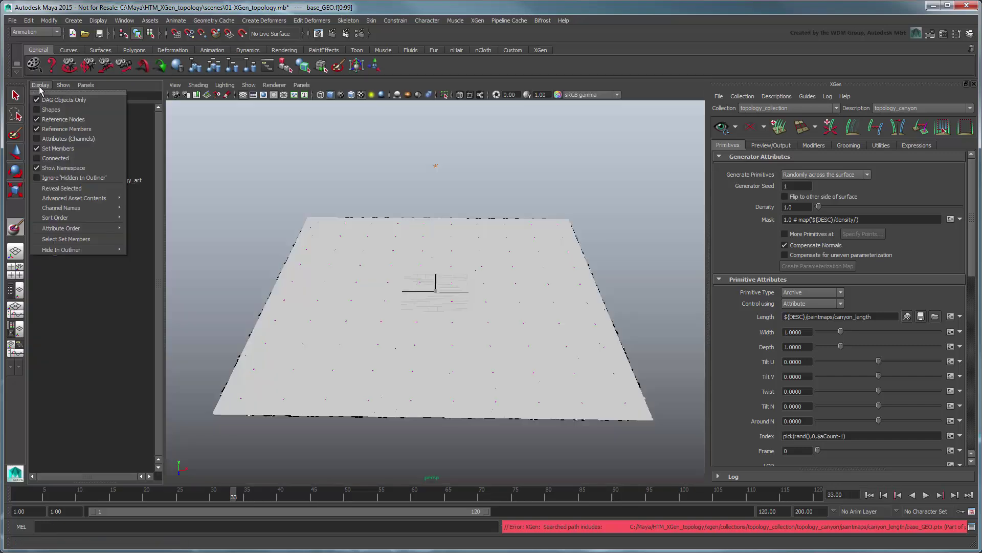
click(73, 101)
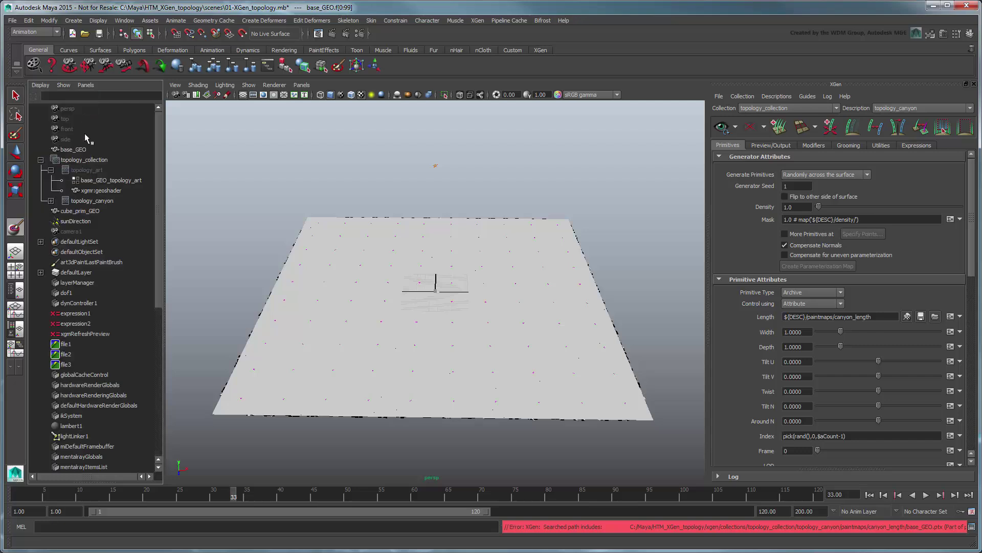
click(68, 366)
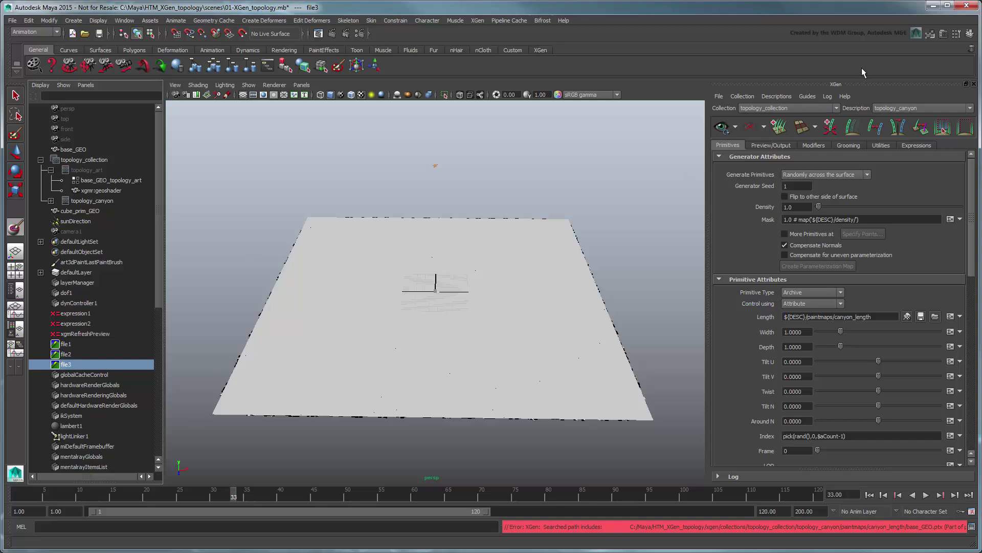
- Load grand_canyon_gray.png into file3 and regenerate the XGen cube preview
click(944, 35)
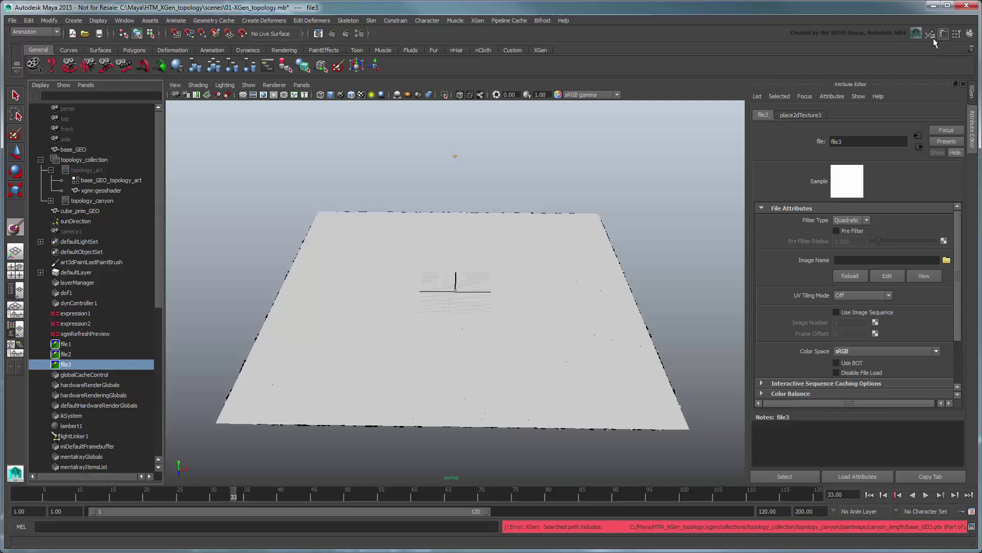
click(946, 261)
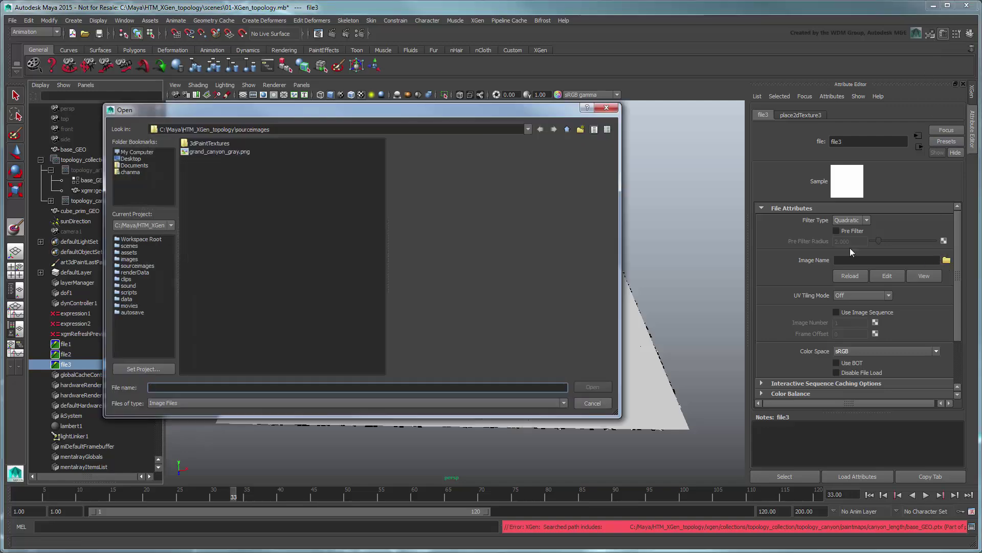
click(231, 153)
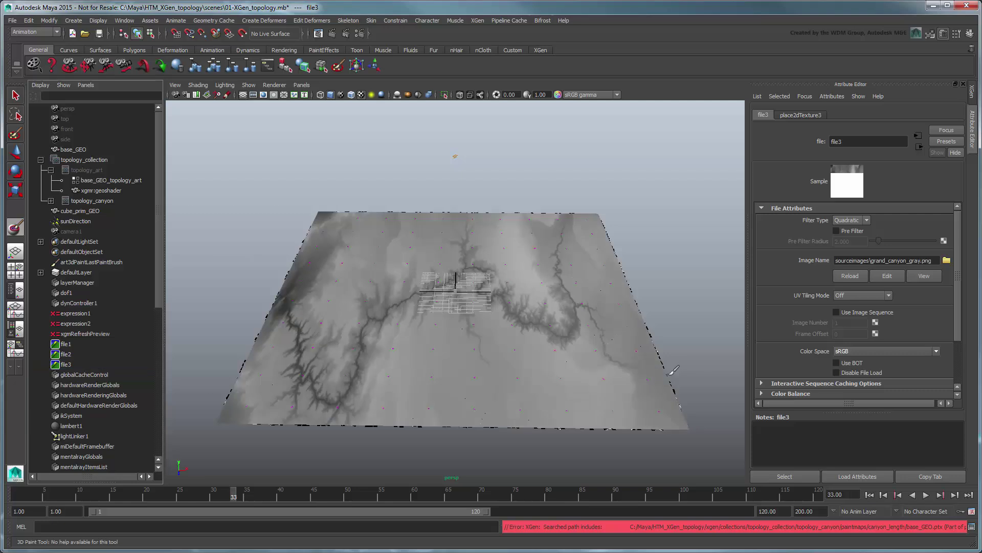
click(970, 96)
click(910, 317)
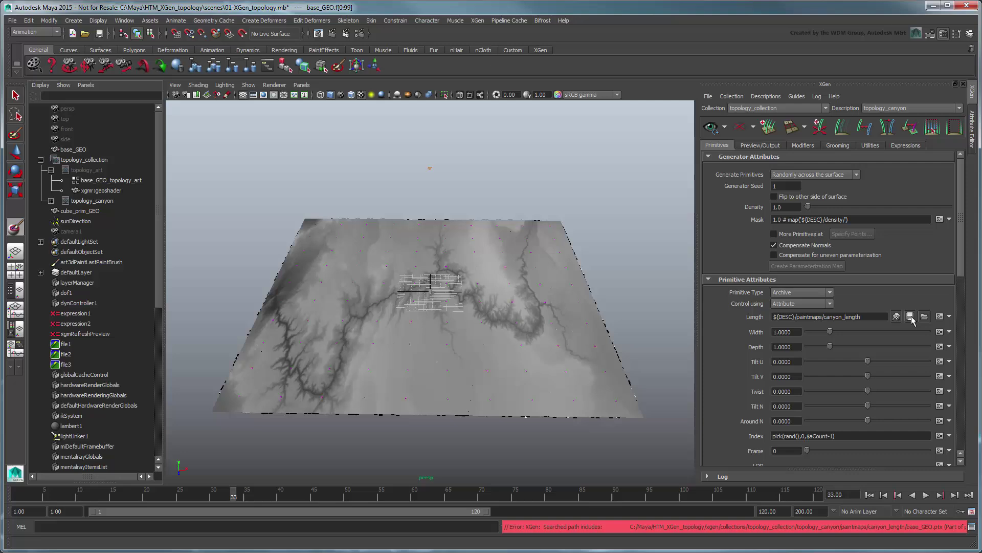
- Set the Length expression to $a=$a*($a+$frame) and move the timeline to frame 20
click(943, 319)
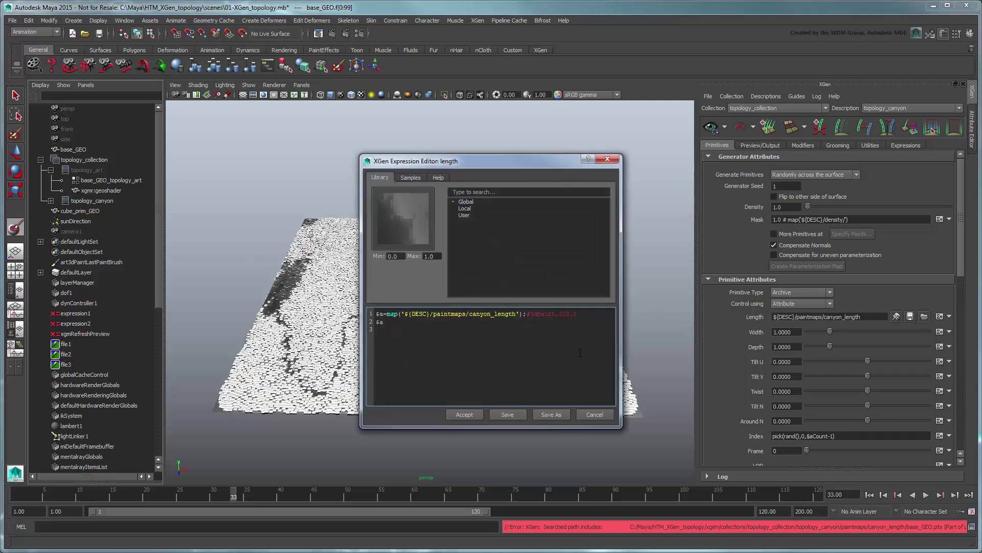
text(=$a)
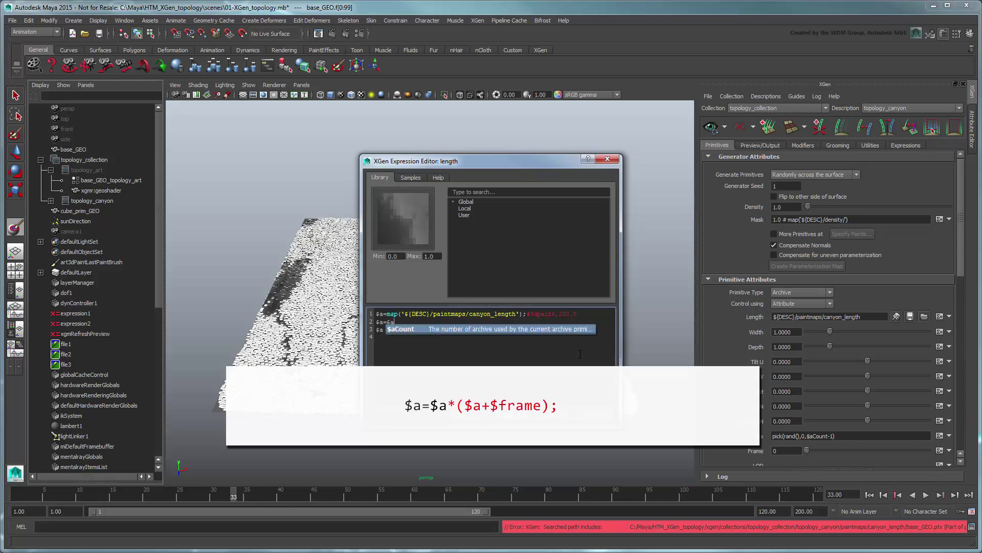
text(*($a+$frame);)
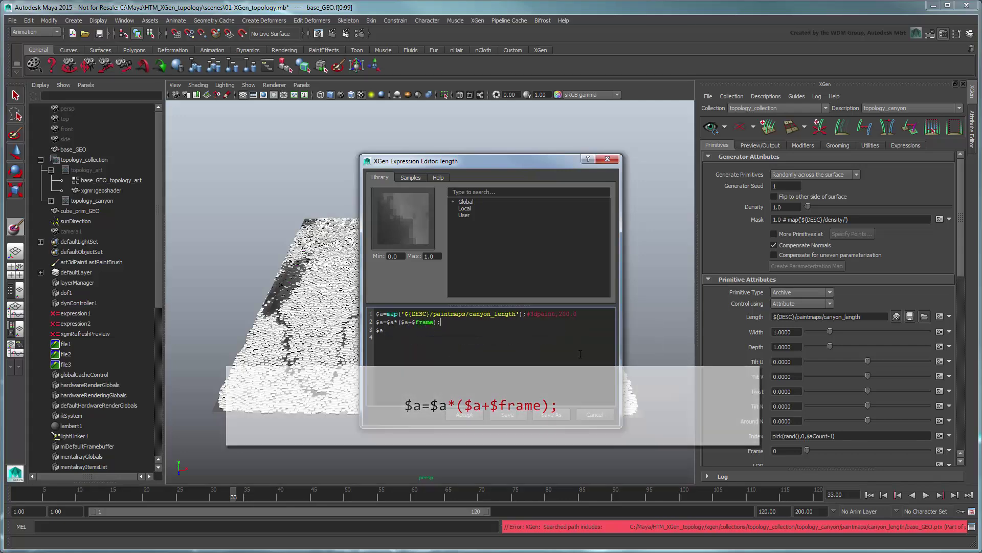
click(455, 417)
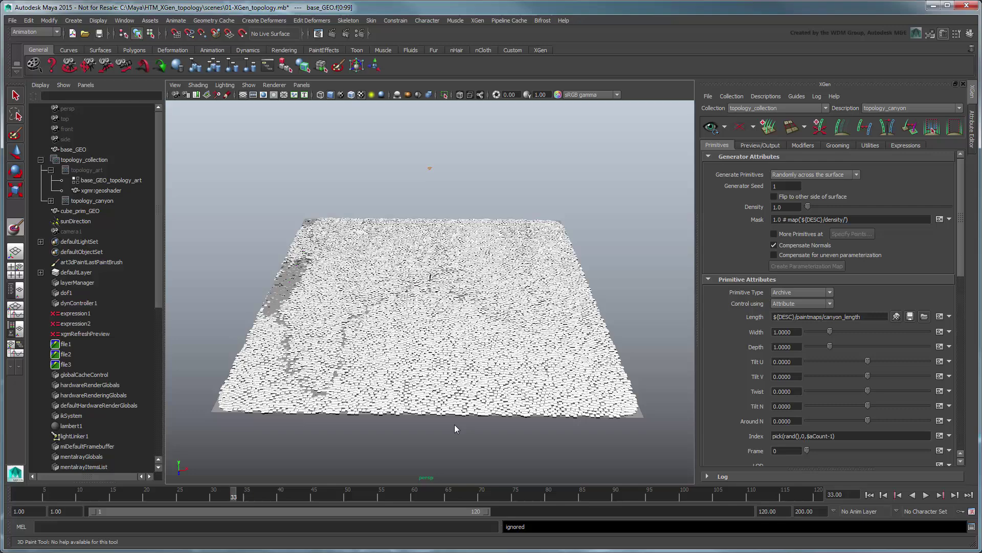
click(146, 497)
alt+drag(426, 395, 424, 431)
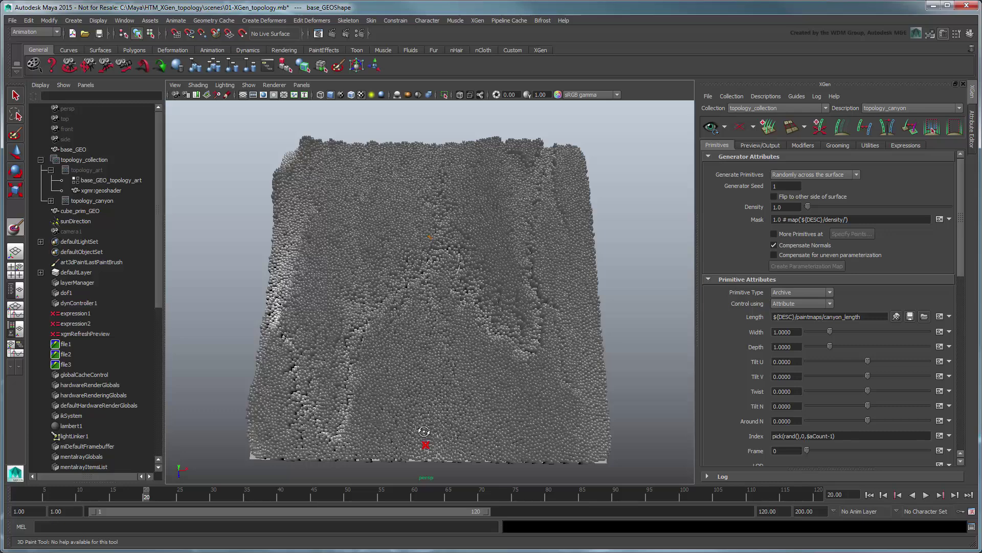
- Set base_GEO's Scale X to 240 and update the canyon cube preview
click(84, 150)
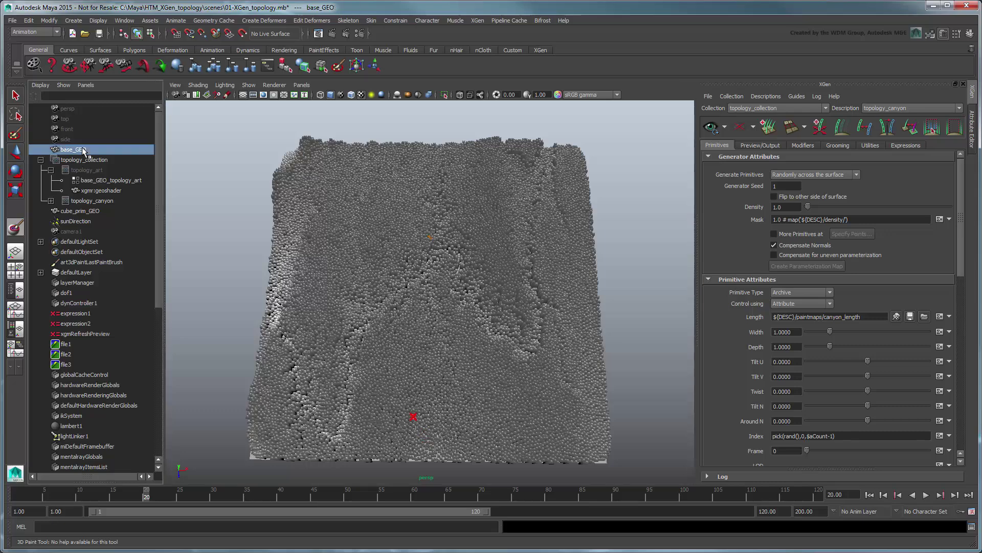
key(q)
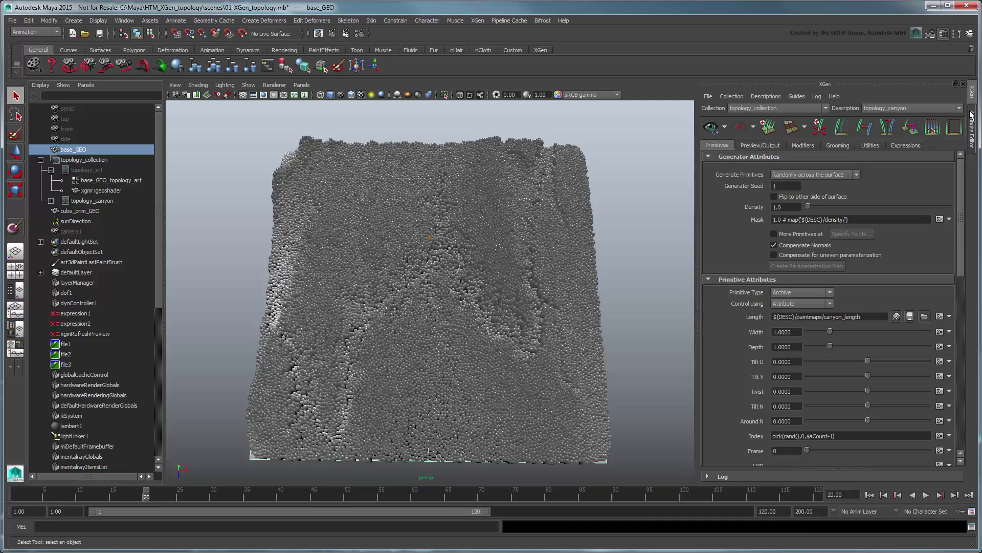
click(972, 127)
click(844, 206)
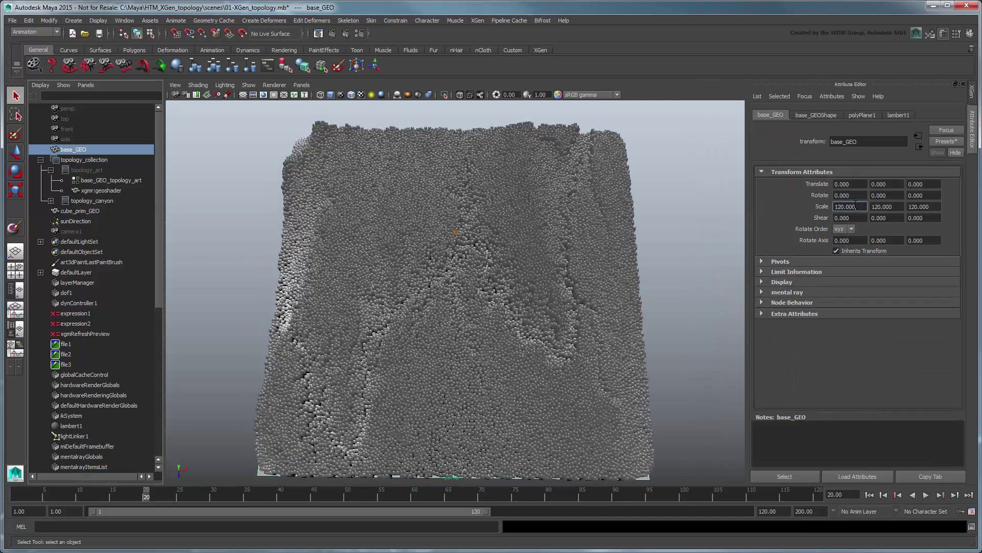
text(240)
key(Return)
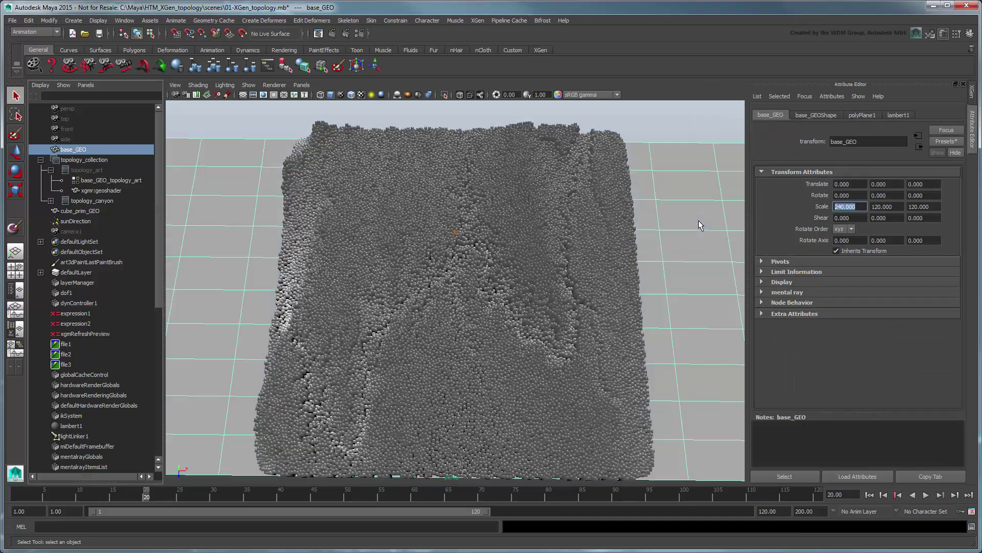
scroll(693, 226, down, 3)
scroll(659, 259, down, 2)
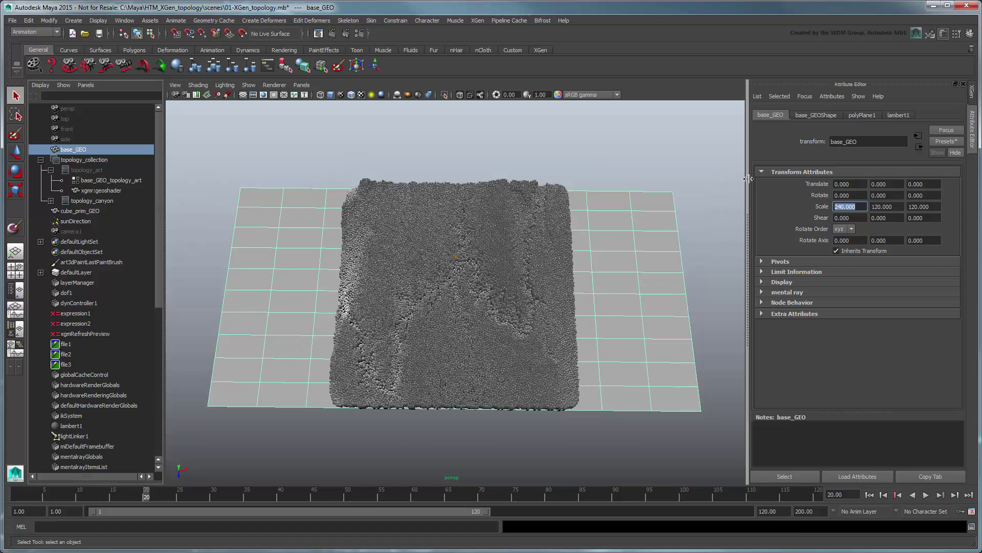
click(971, 94)
click(710, 130)
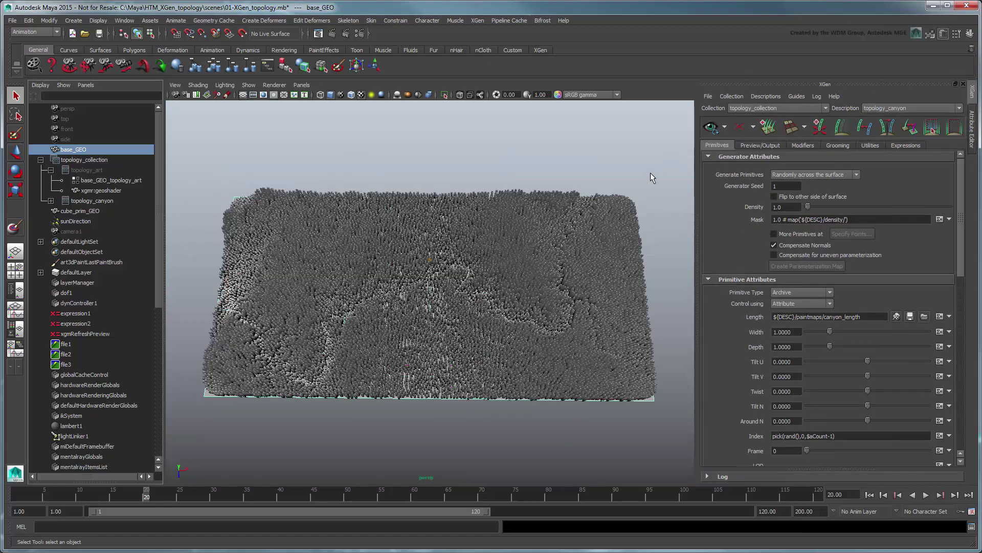
scroll(652, 193, up, 2)
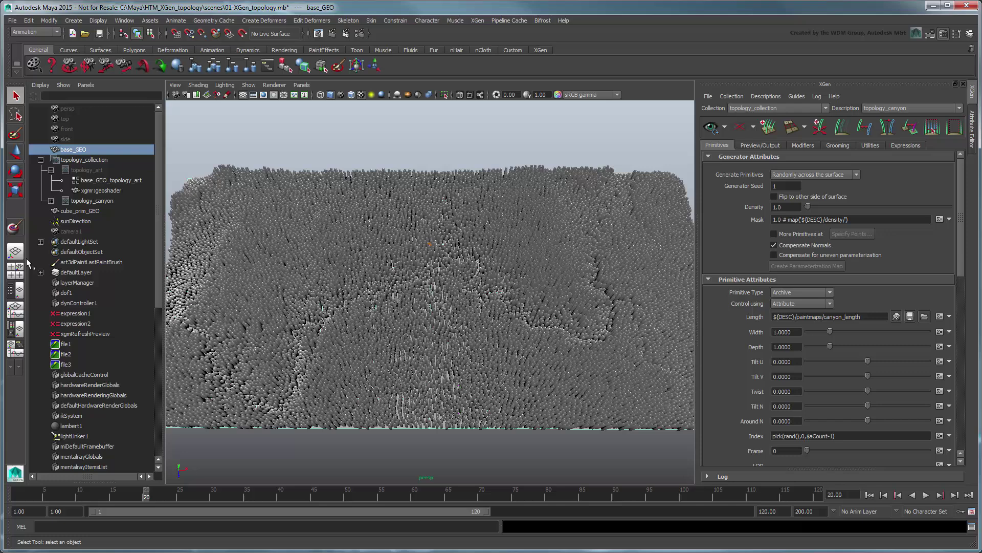
click(16, 251)
scroll(233, 355, down, 1)
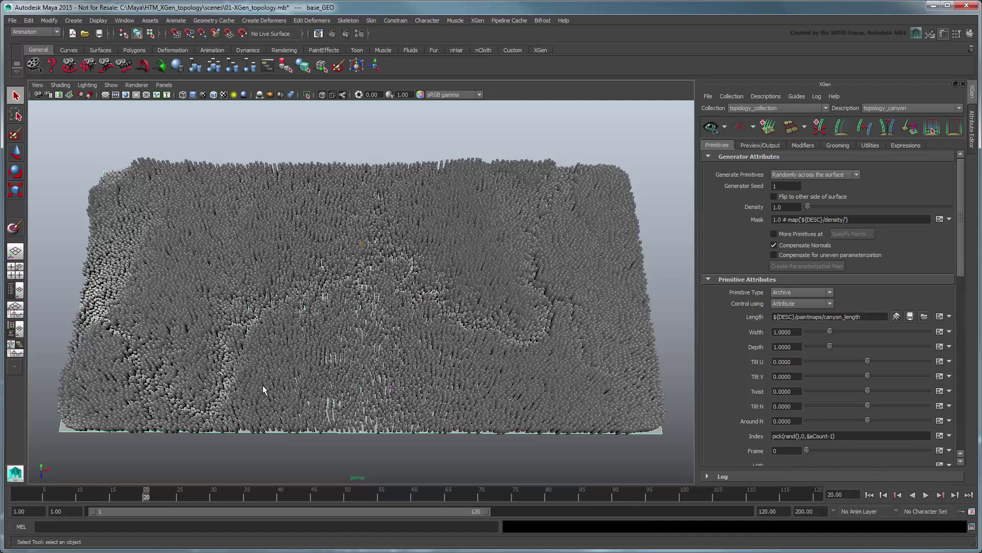
- Add a color-type root_color shader parameter mapped to a new canyon_color paint map
click(760, 144)
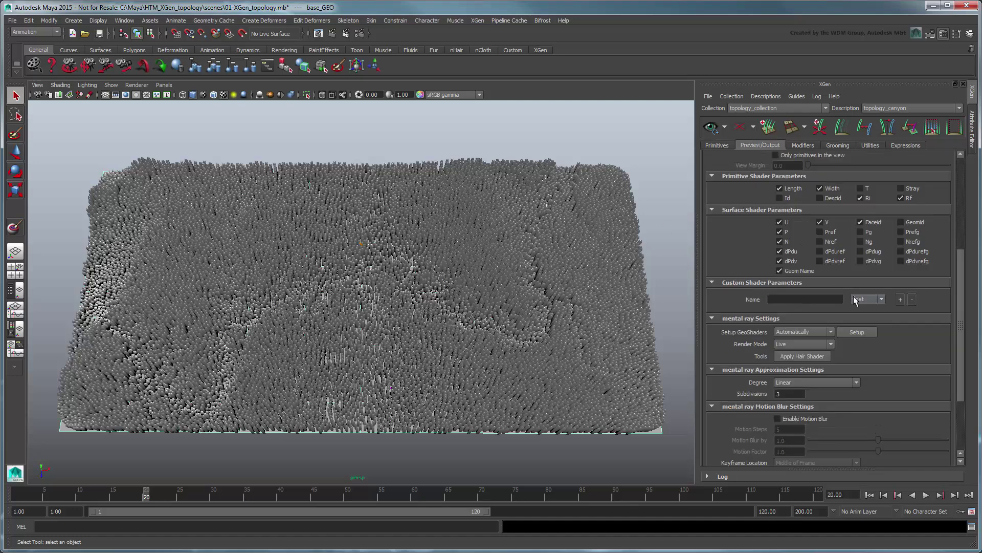
click(823, 299)
text(root_color)
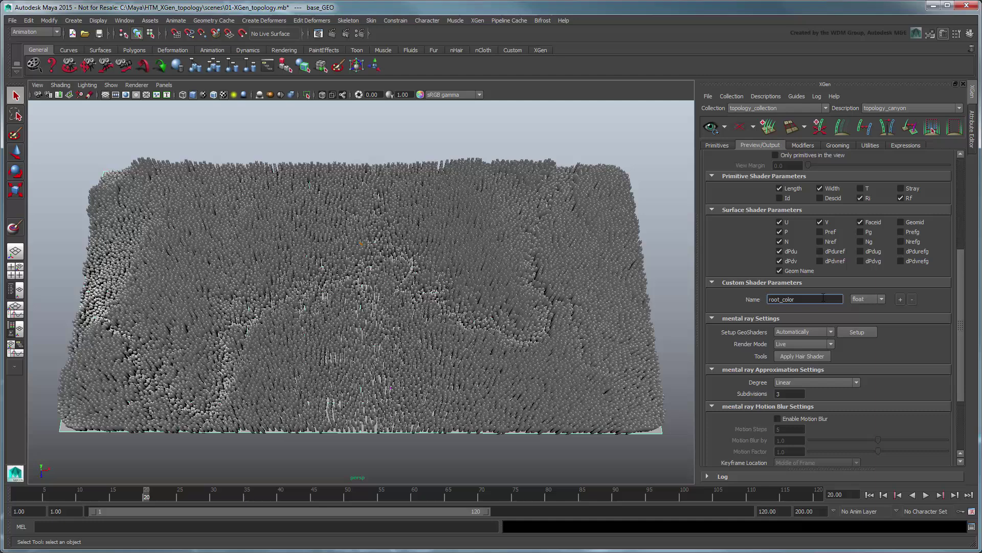
click(867, 299)
click(868, 318)
click(899, 299)
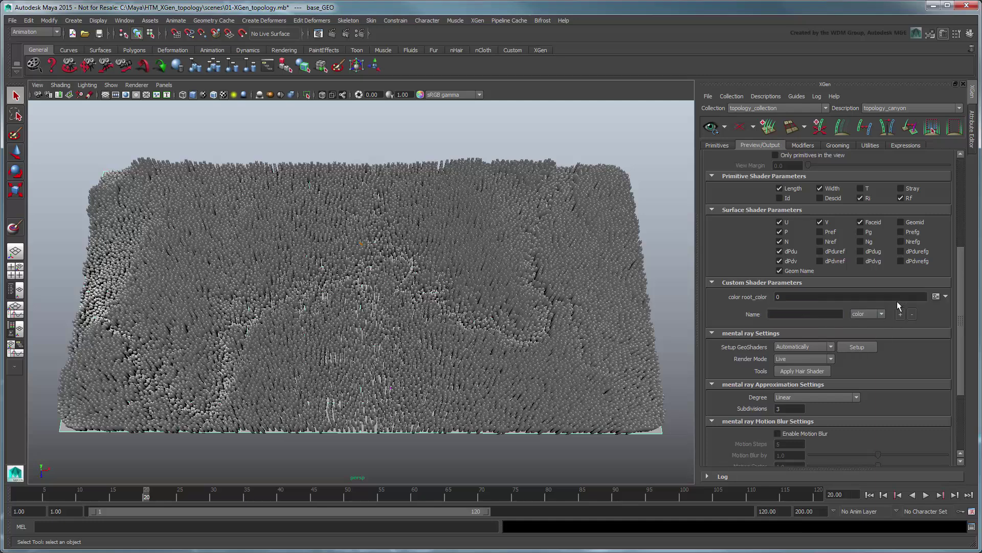
click(936, 296)
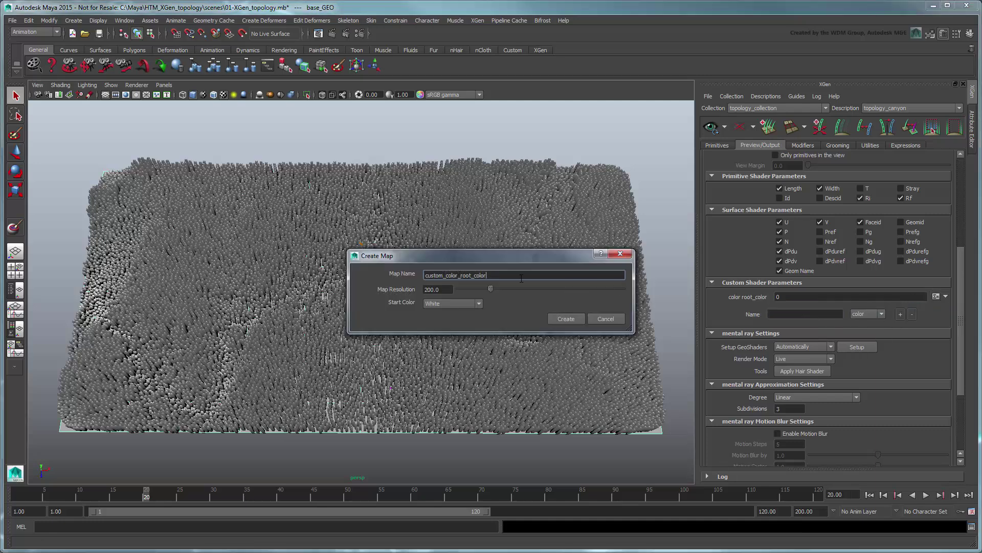
text(canyon_co)
click(565, 319)
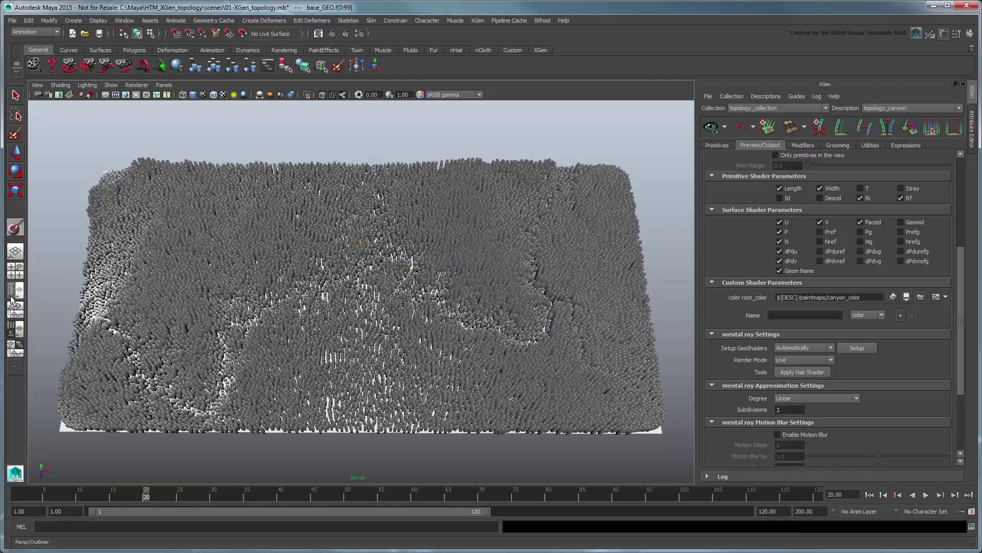
- Select file4 in the Outliner and load the grand_canyon_coloring image into it
click(13, 299)
scroll(142, 288, down, 10)
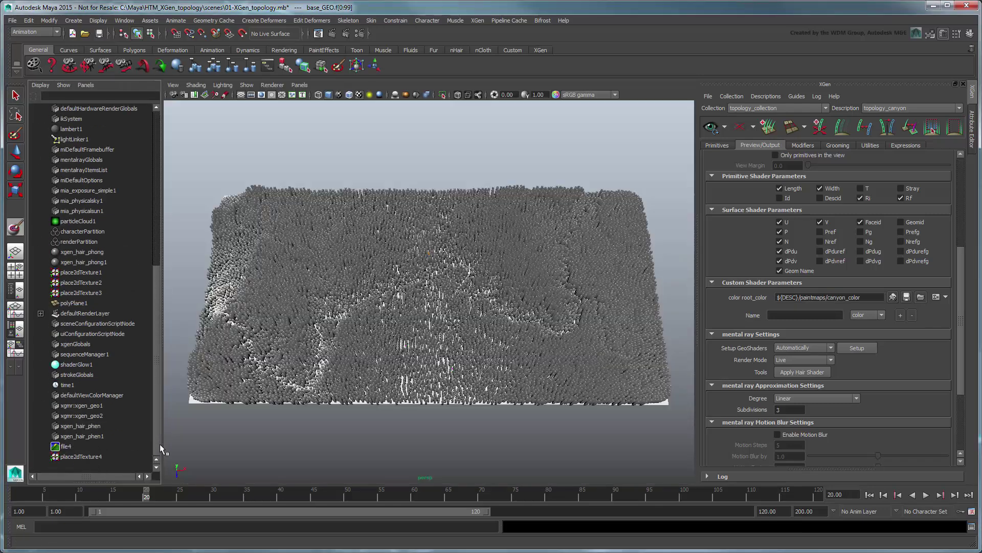
click(66, 446)
click(971, 130)
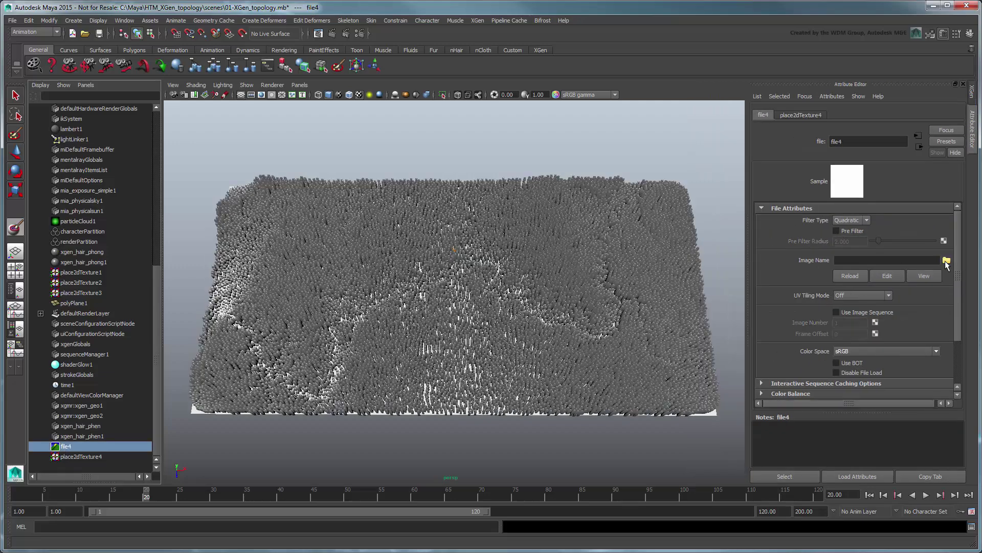
click(946, 261)
click(240, 152)
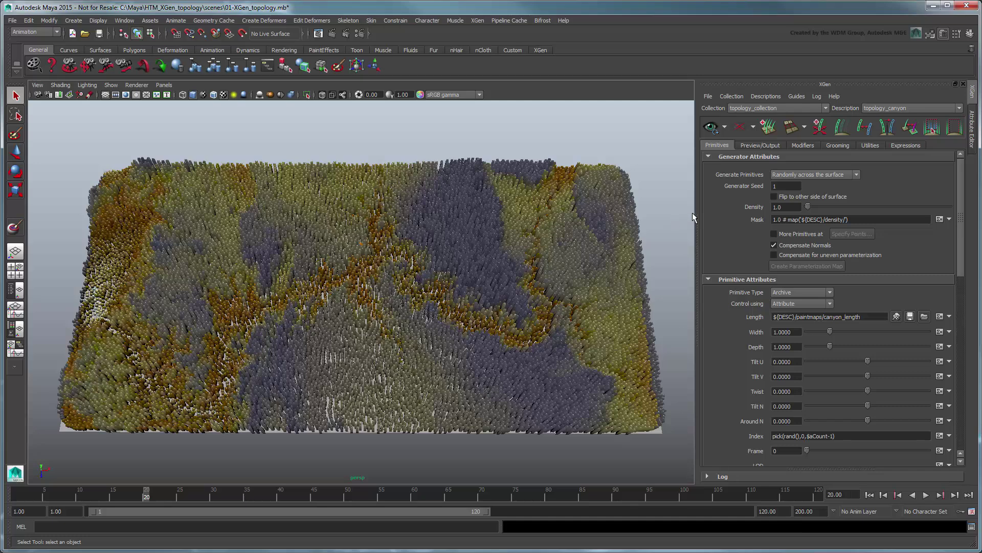
- Set the XGen primitive Density to 2.0 and orbit to inspect the denser relief
double_click(790, 206)
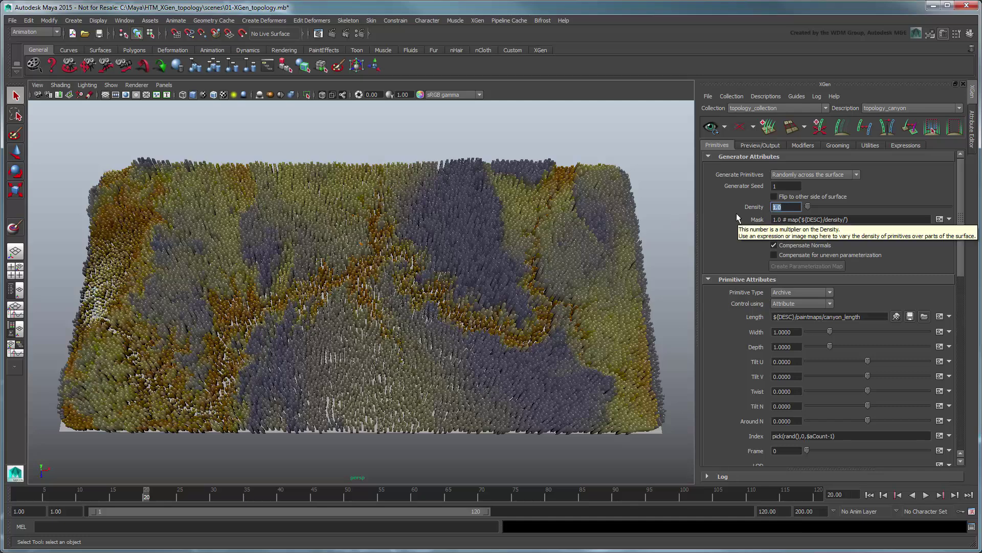
text(2)
key(Return)
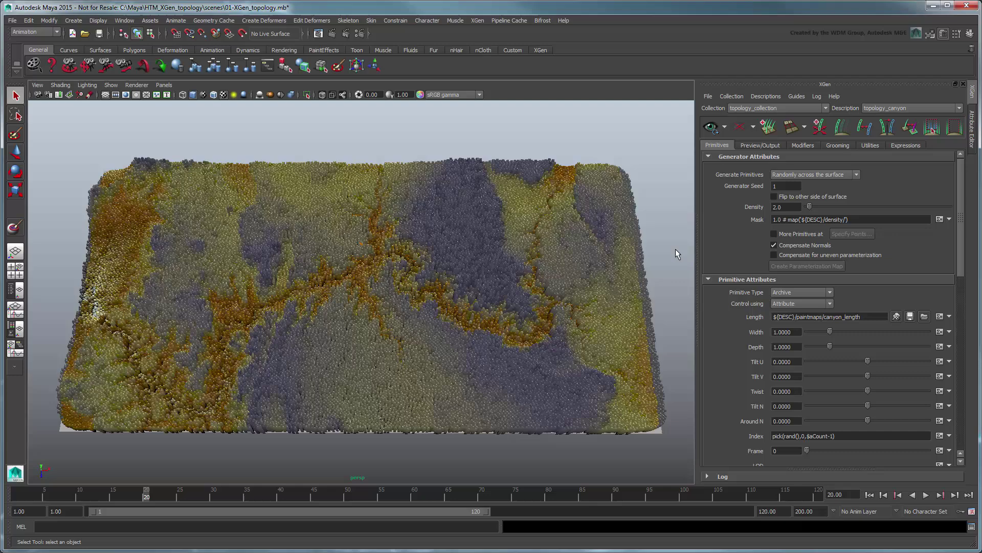
alt+drag(667, 273, 667, 266)
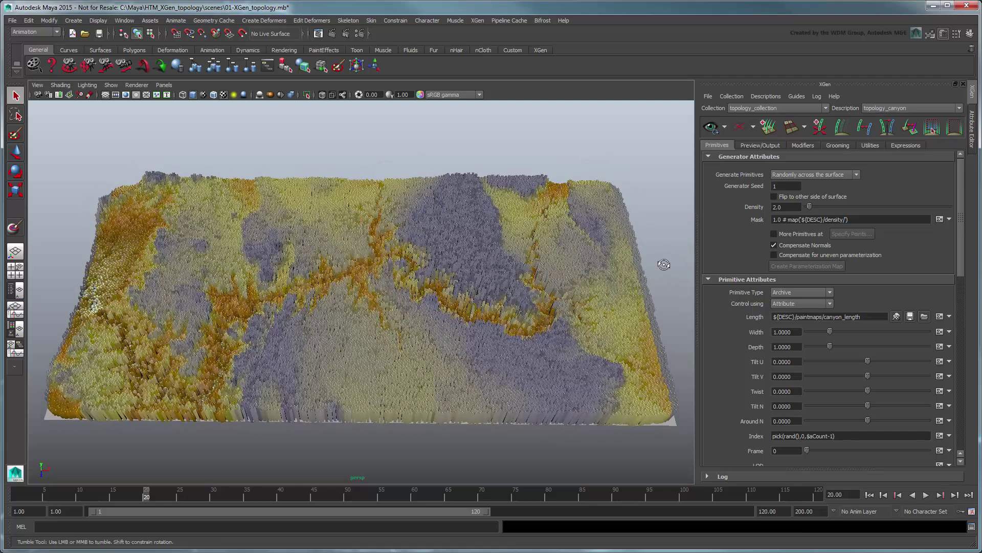